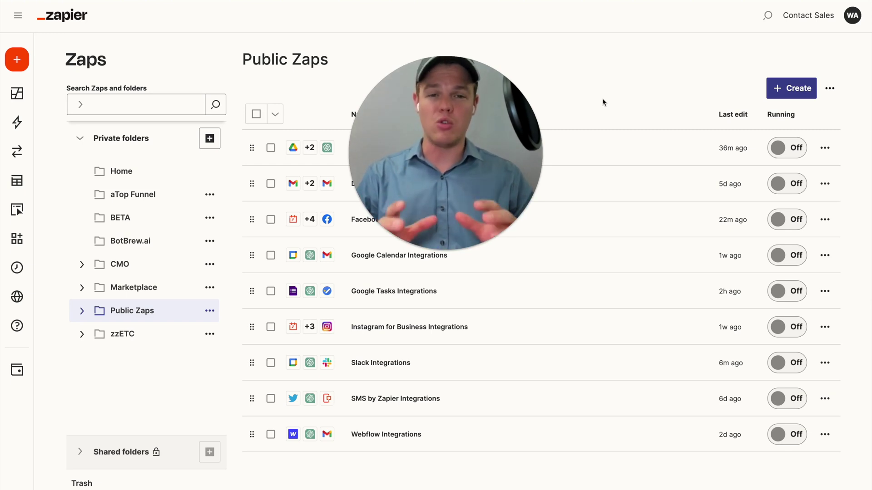
# Create a new Zap titled 'Notion Integrations' and tidy its steps on the canvas.
pyautogui.click(779, 87)
pyautogui.click(479, 132)
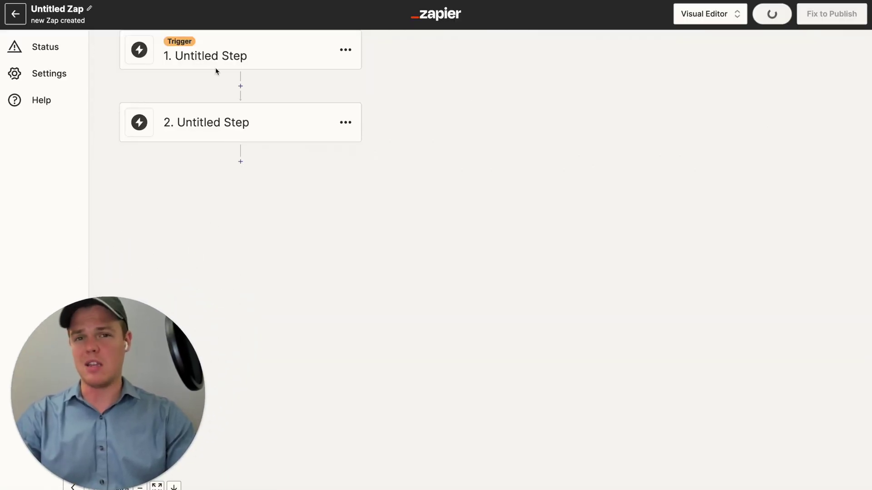
pyautogui.click(61, 11)
pyautogui.write('Notion Integrations')
pyautogui.press('Return')
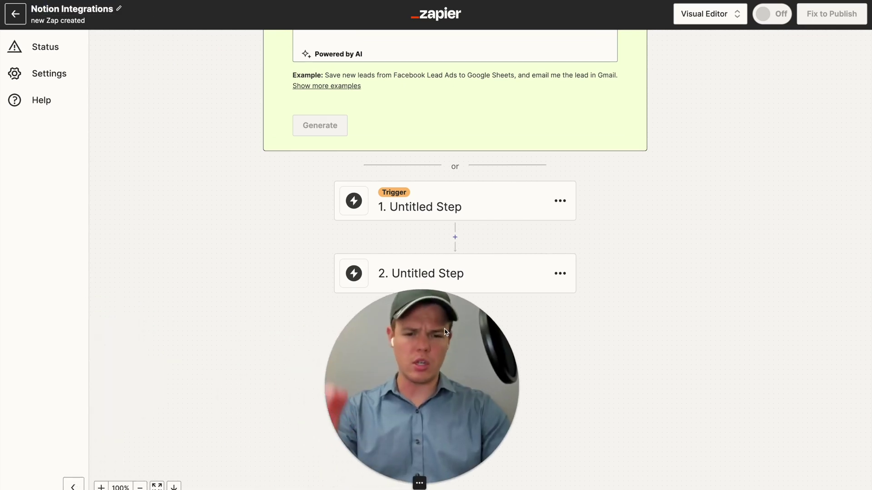
pyautogui.moveTo(555, 296); pyautogui.dragTo(649, 170)
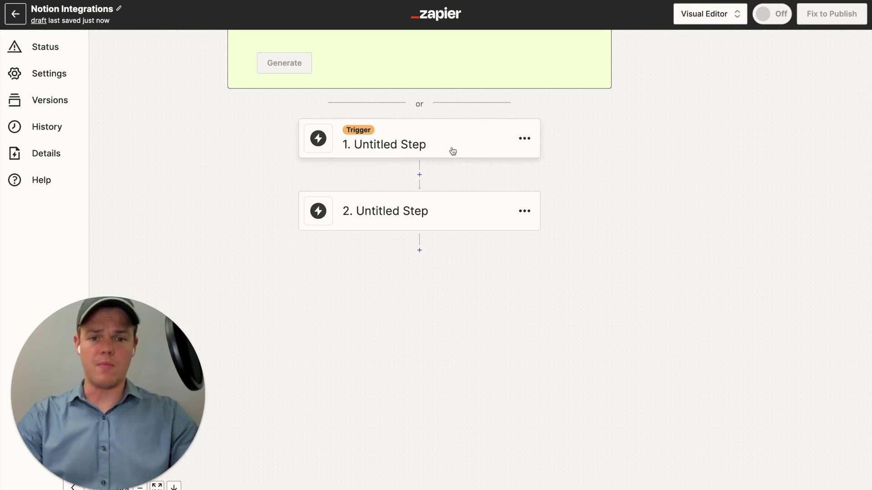
# Bring up the trigger app picker for the Zap's first step.
pyautogui.click(451, 150)
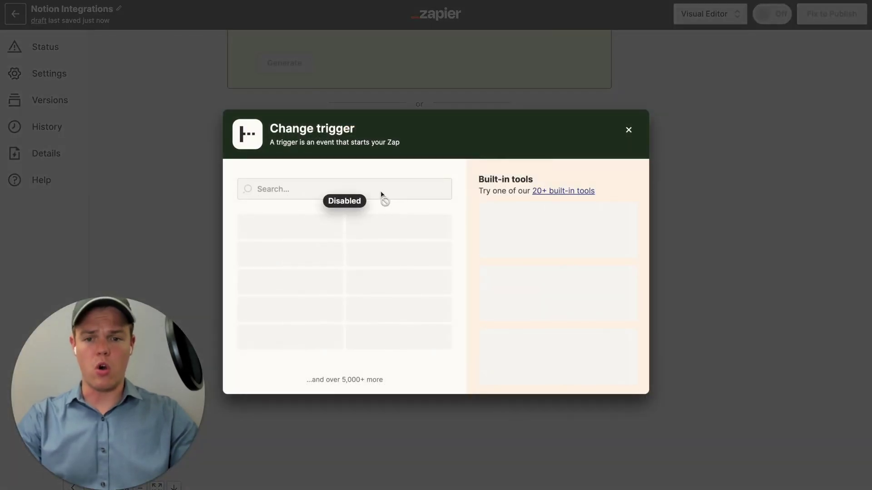
# Make Slack's New Message Posted to Channel the trigger, using the workspace's Slack account.
pyautogui.write('slack')
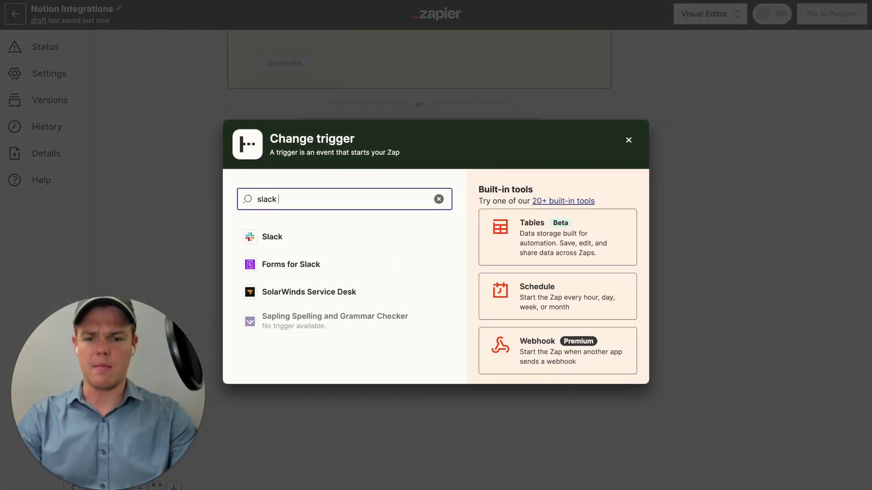
pyautogui.click(347, 237)
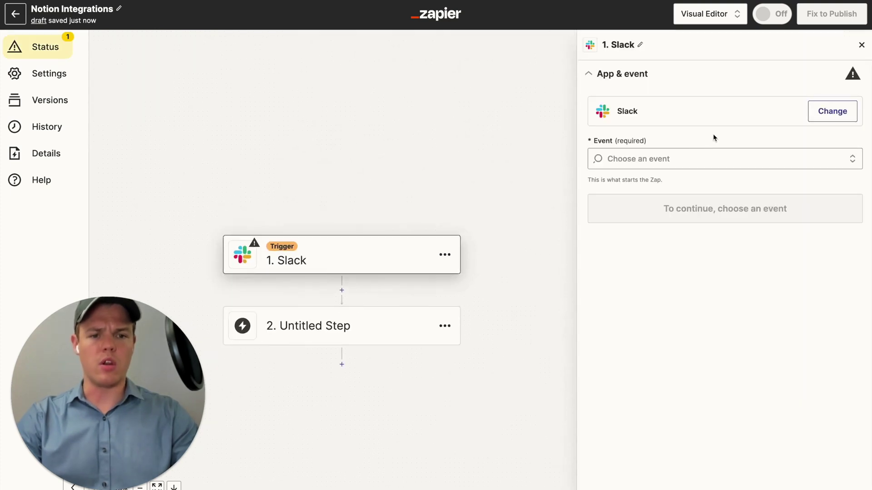
pyautogui.click(692, 157)
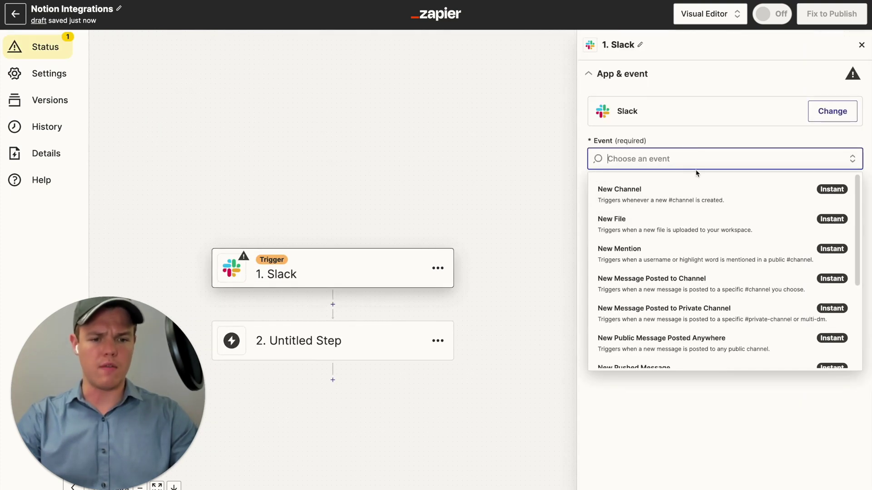
pyautogui.scroll(-1, 718, 242)
pyautogui.click(717, 241)
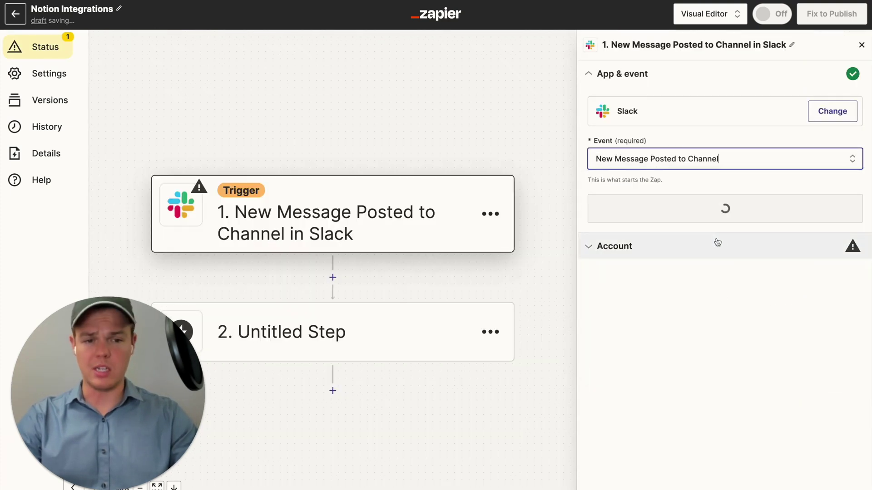
pyautogui.click(734, 214)
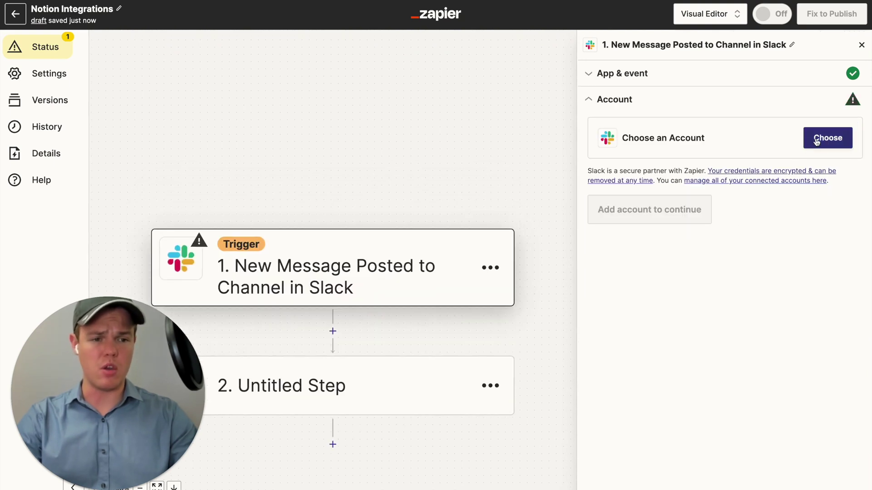
pyautogui.click(826, 138)
pyautogui.click(723, 231)
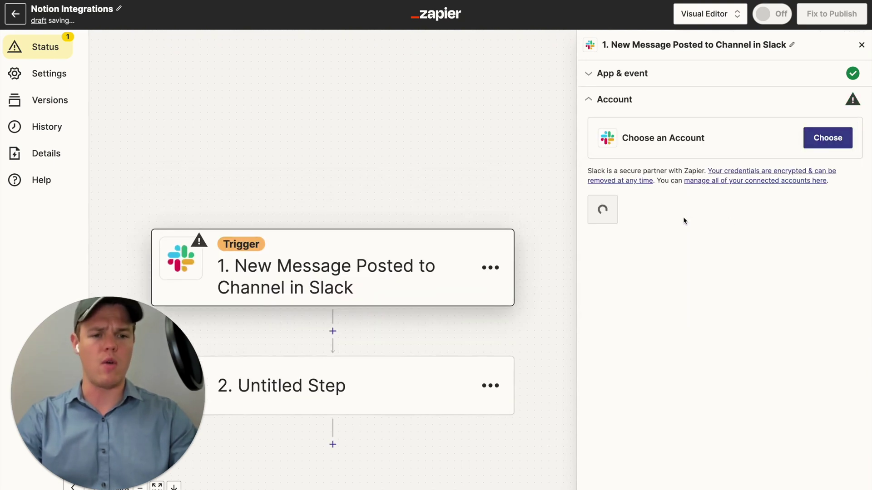
pyautogui.click(633, 221)
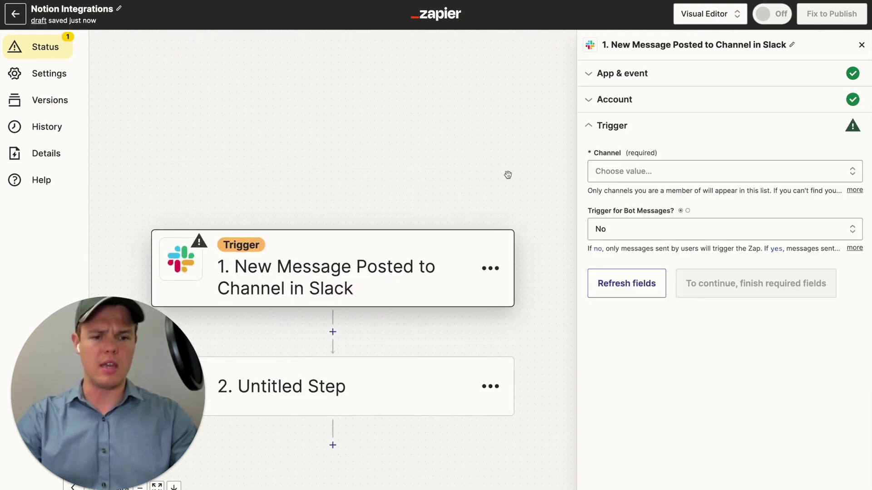
# Watch the general channel with bot messages allowed, then test the trigger for sample messages.
pyautogui.moveTo(508, 175); pyautogui.dragTo(564, 114)
pyautogui.click(672, 173)
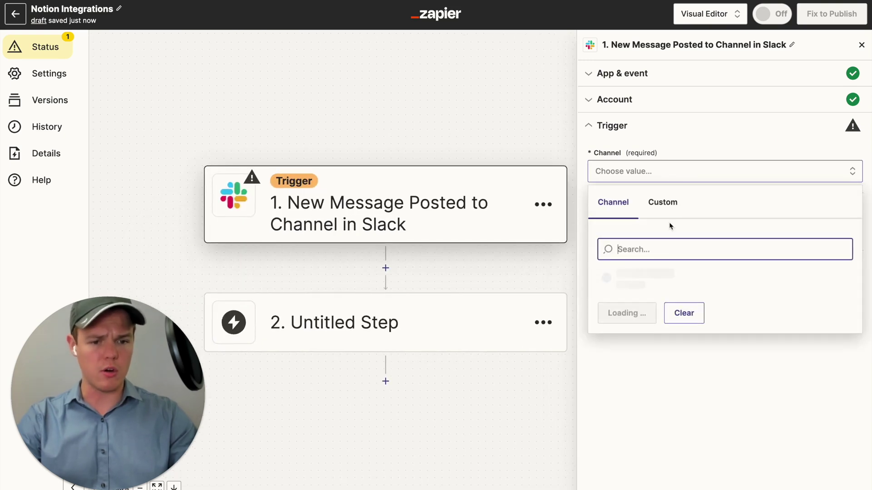
pyautogui.click(644, 313)
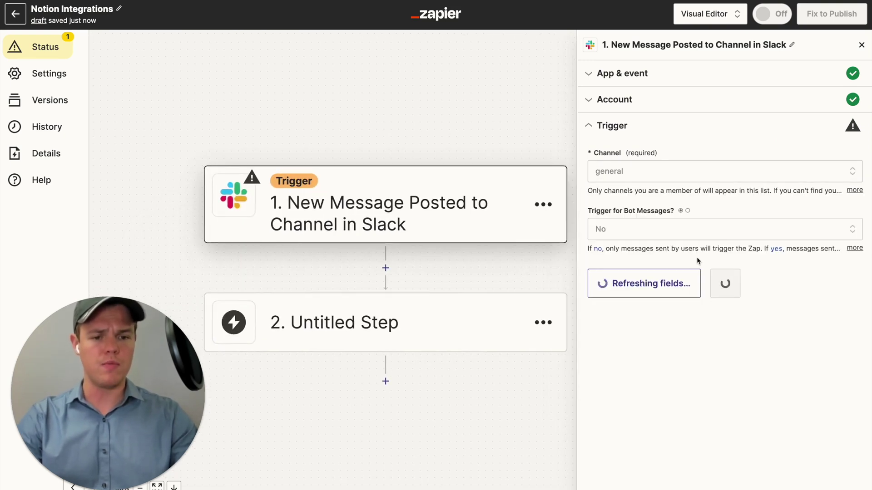
pyautogui.click(694, 229)
pyautogui.click(628, 363)
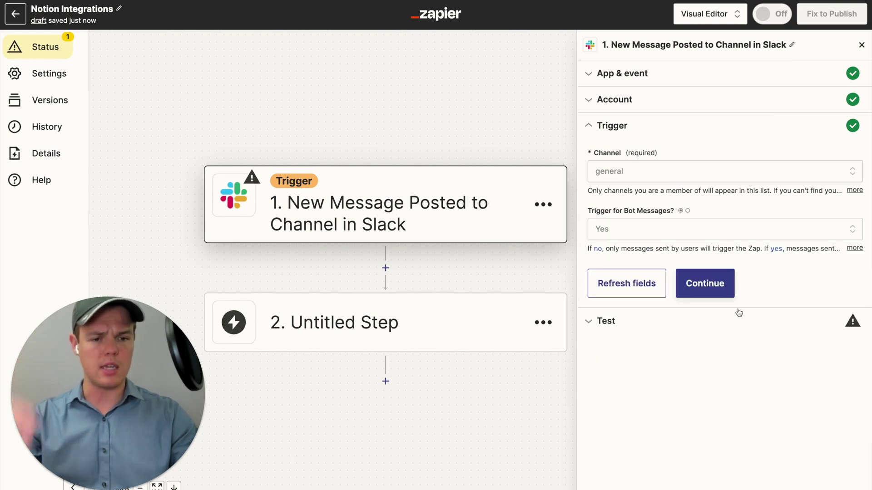
pyautogui.click(685, 284)
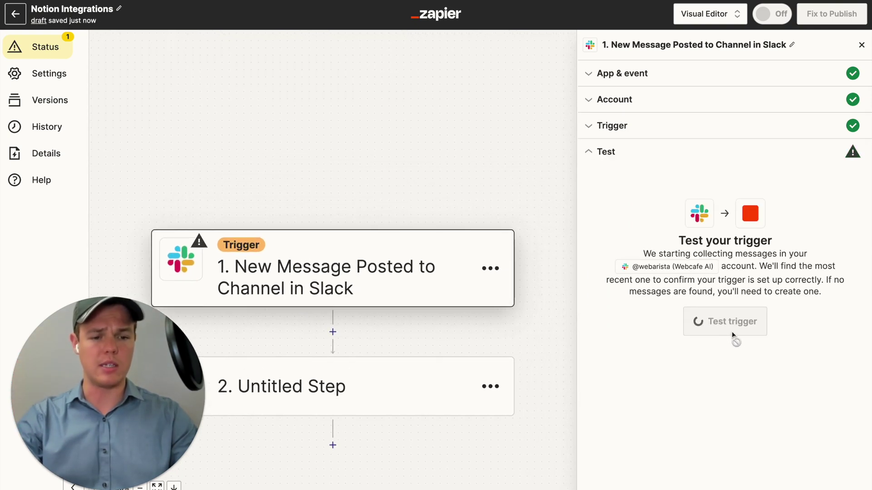
pyautogui.click(725, 321)
# Choose sample Message A, the event announcement, as the trigger's test record and continue.
pyautogui.moveTo(578, 248); pyautogui.dragTo(400, 247)
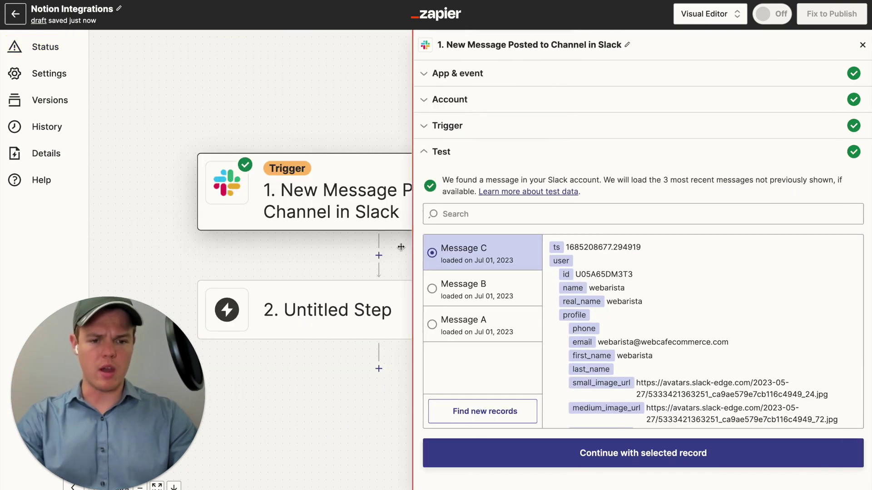
pyautogui.scroll(-10, 704, 332)
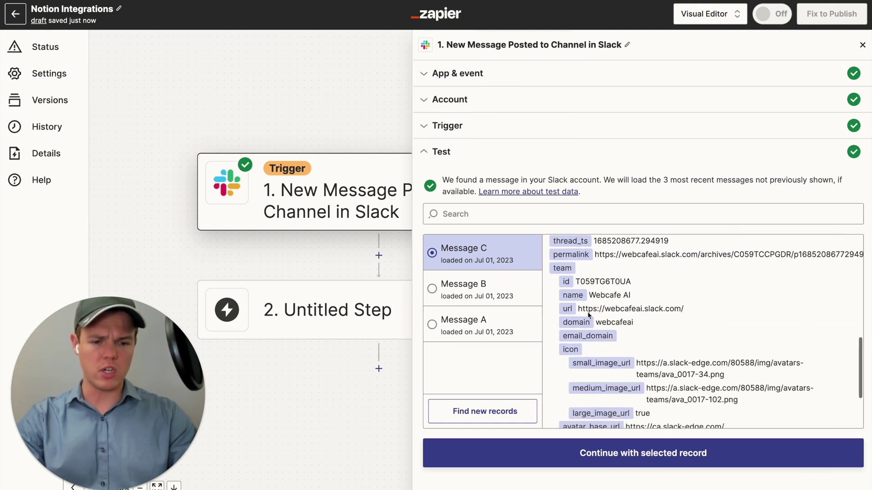
pyautogui.click(513, 295)
pyautogui.scroll(-7, 617, 346)
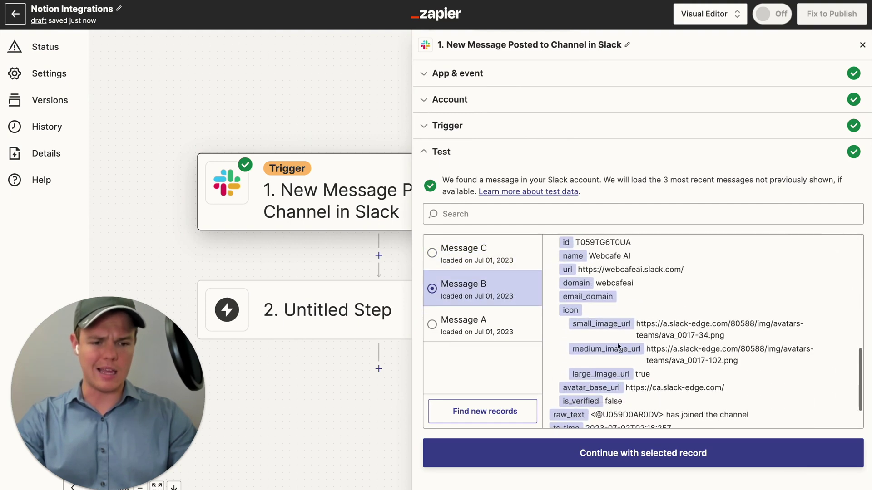
pyautogui.click(489, 328)
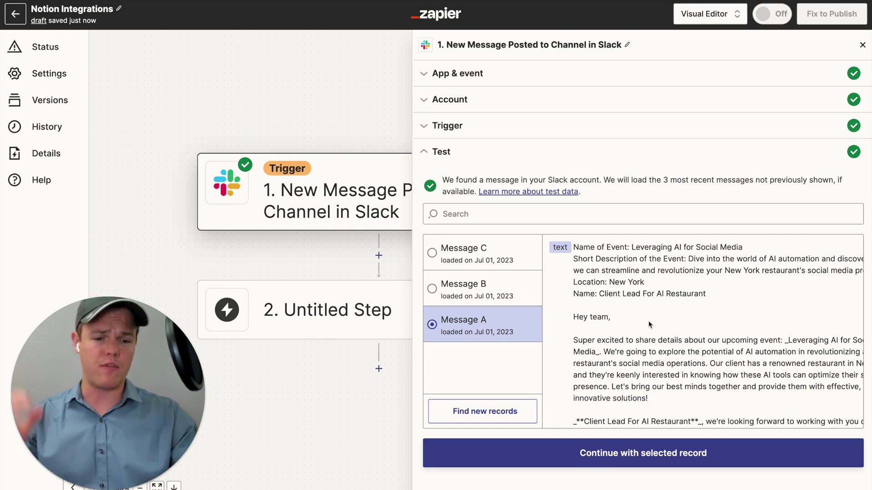
pyautogui.click(629, 452)
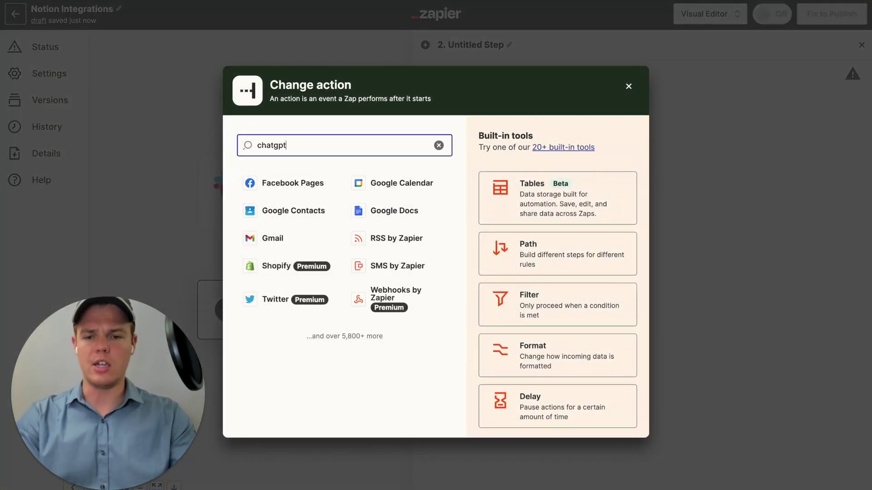
# Set step 2 to ChatGPT's Conversation event with the connected ChatGPT account.
pyautogui.write('chatgpt')
pyautogui.click(286, 183)
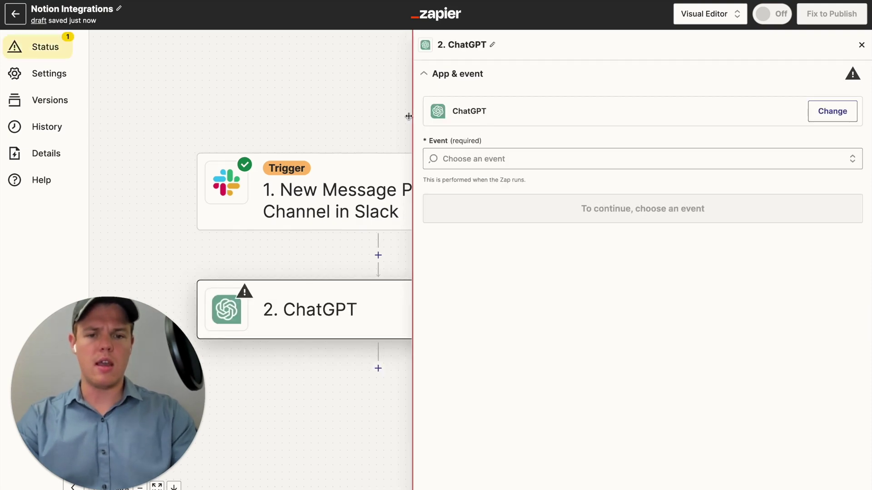
pyautogui.click(472, 159)
pyautogui.click(500, 242)
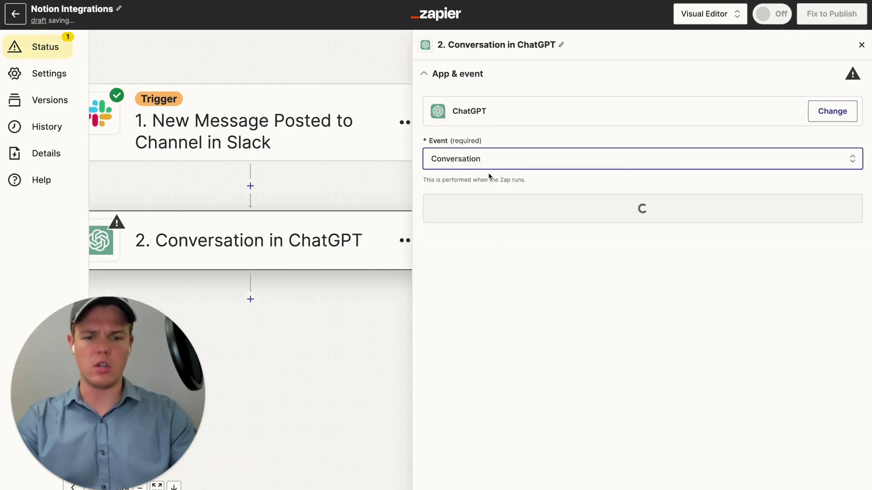
pyautogui.click(541, 210)
pyautogui.click(477, 210)
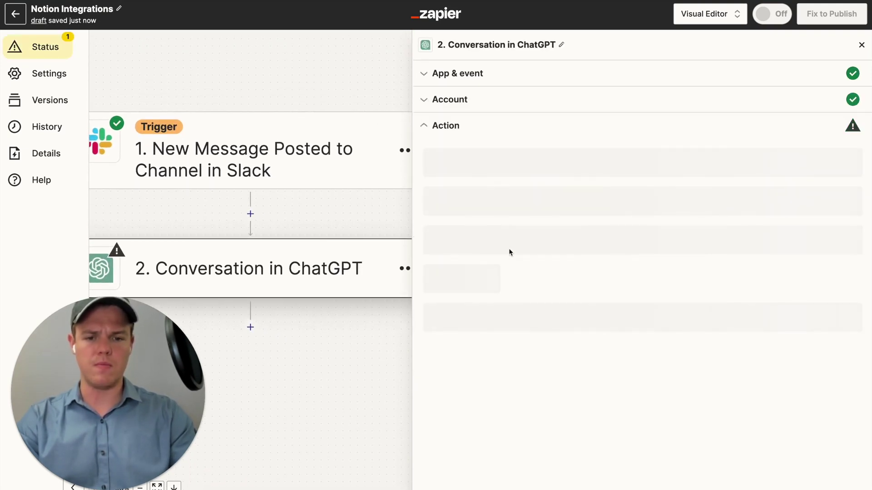
pyautogui.click(468, 296)
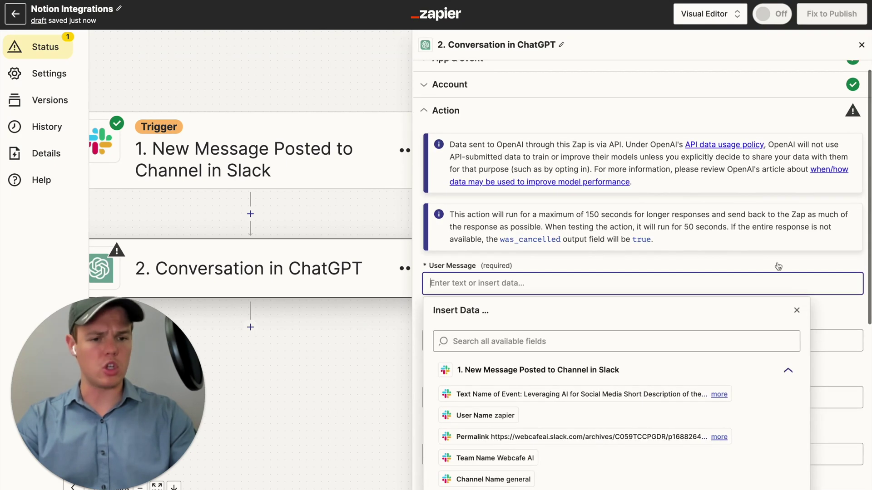
# Pick gpt-4 as the ChatGPT model and enter 'notion' as the Memory Key.
pyautogui.click(779, 267)
pyautogui.scroll(-3, 687, 257)
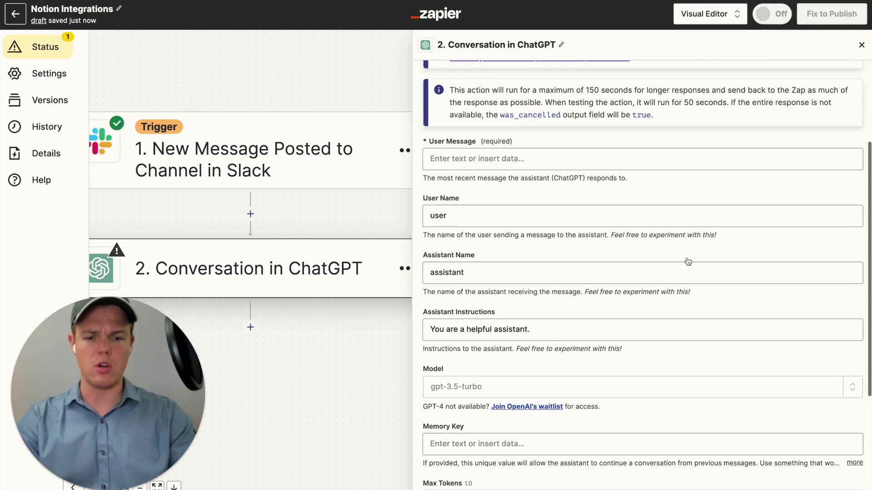
pyautogui.scroll(-2, 690, 264)
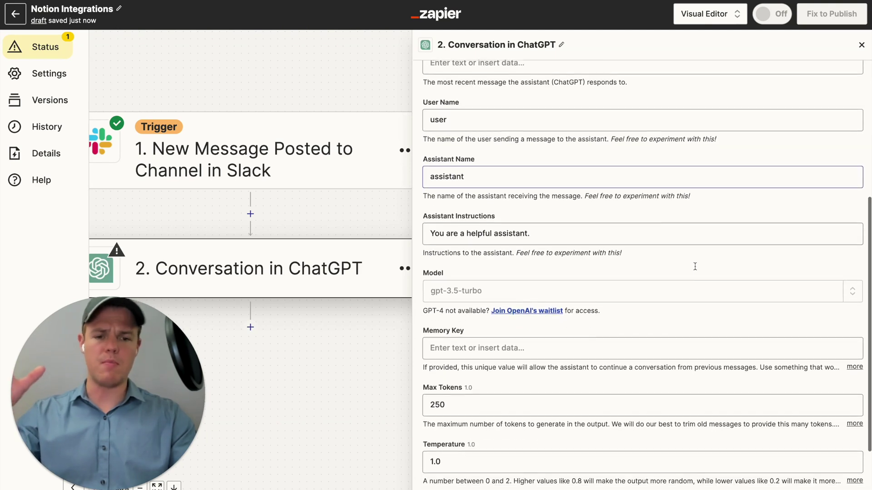
pyautogui.scroll(-2, 695, 267)
pyautogui.click(644, 209)
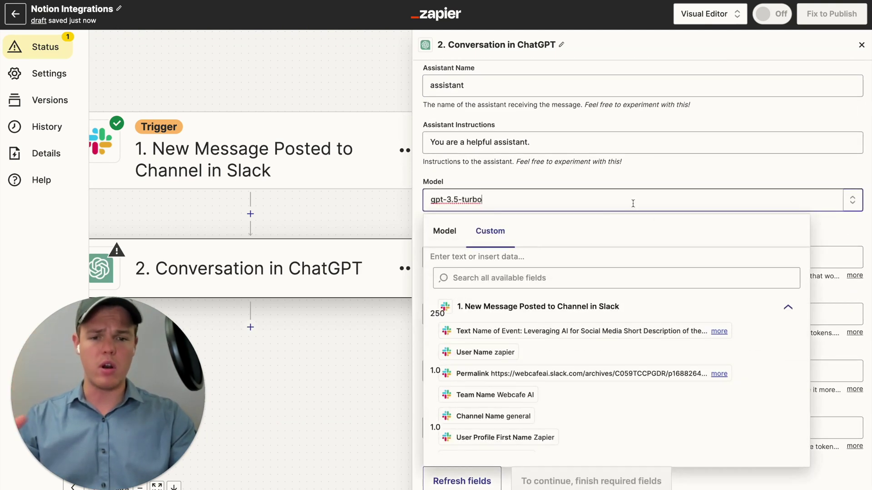
pyautogui.click(450, 231)
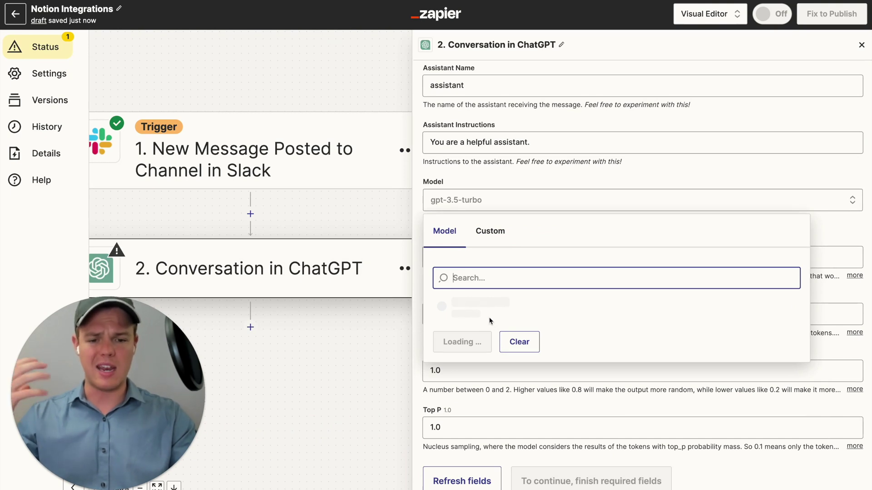
pyautogui.click(468, 368)
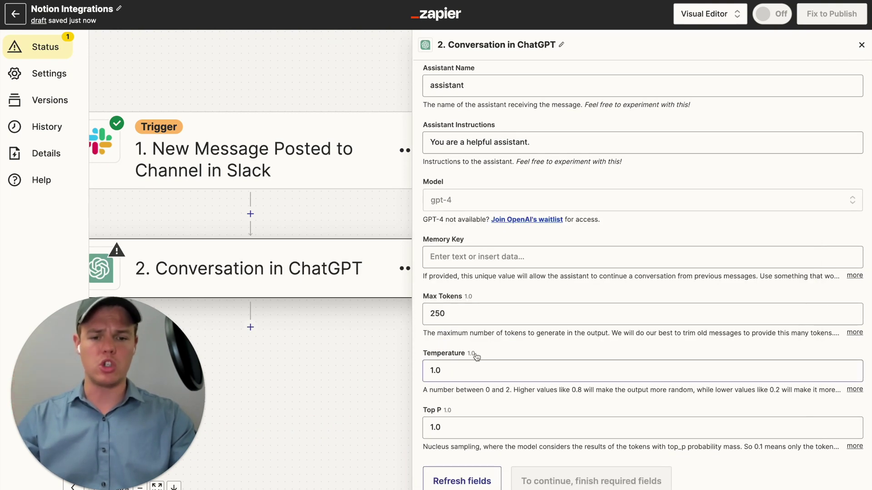
pyautogui.click(468, 258)
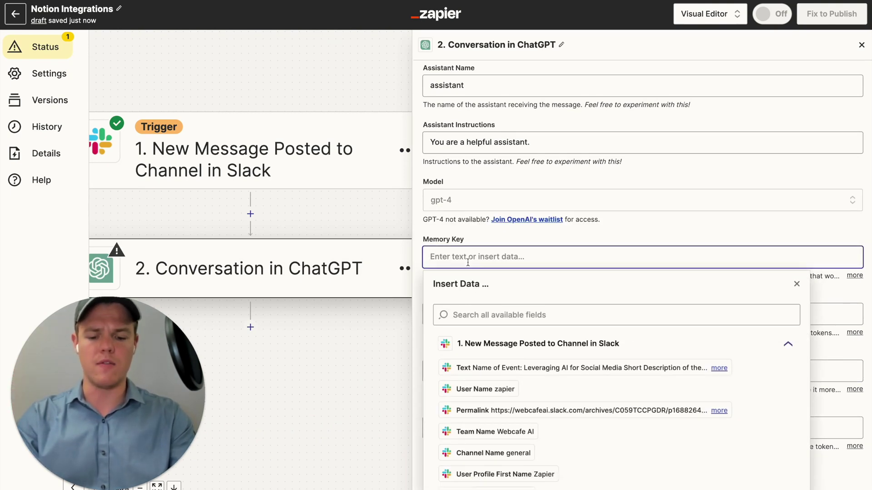
pyautogui.click(625, 239)
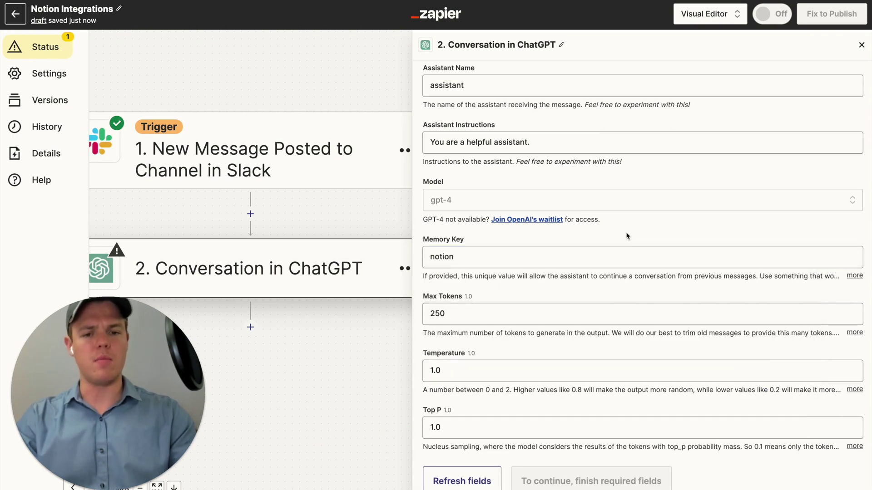
pyautogui.scroll(5, 564, 227)
pyautogui.click(564, 202)
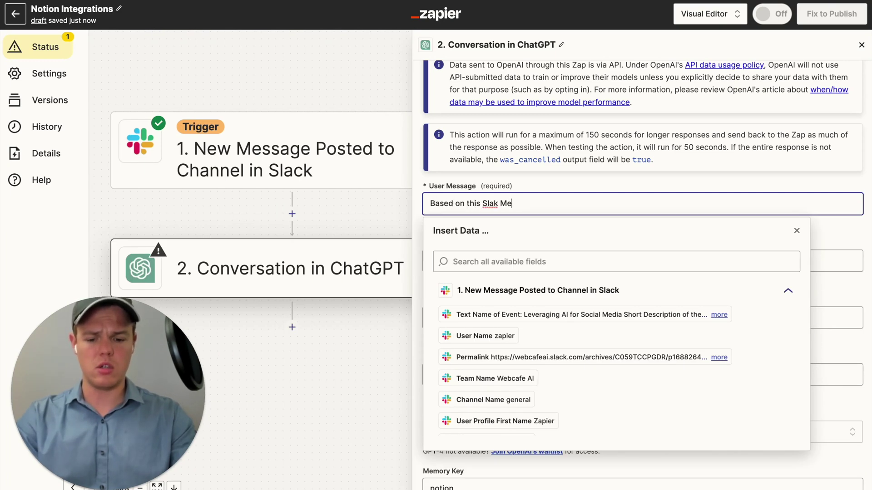
# Write the User Message around the Slack Text pill, asking for a title and three key points.
pyautogui.write('Based on this Slak Message: (')
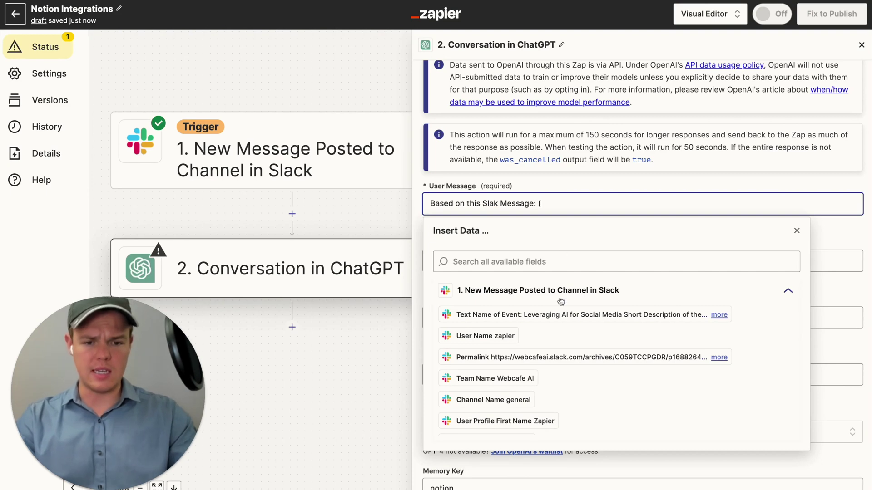
pyautogui.click(556, 313)
pyautogui.write(')')
pyautogui.press('Return')
pyautogui.press('Return')
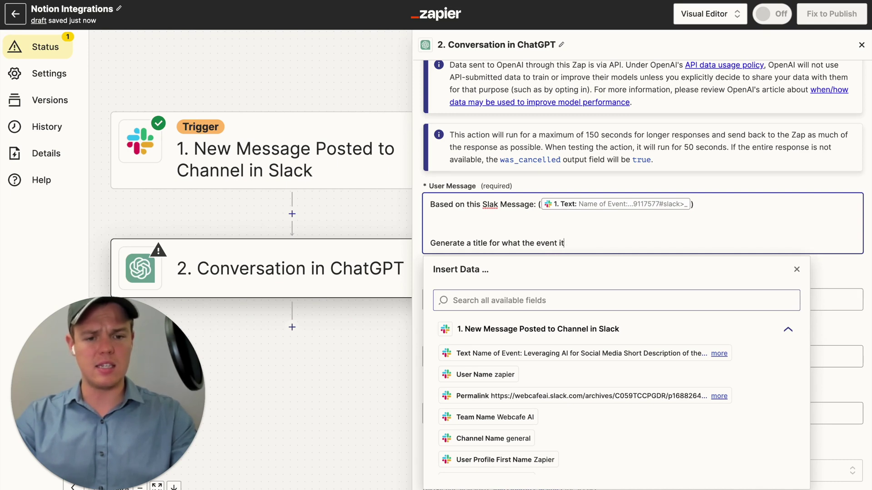
pyautogui.write('and the 3 ')
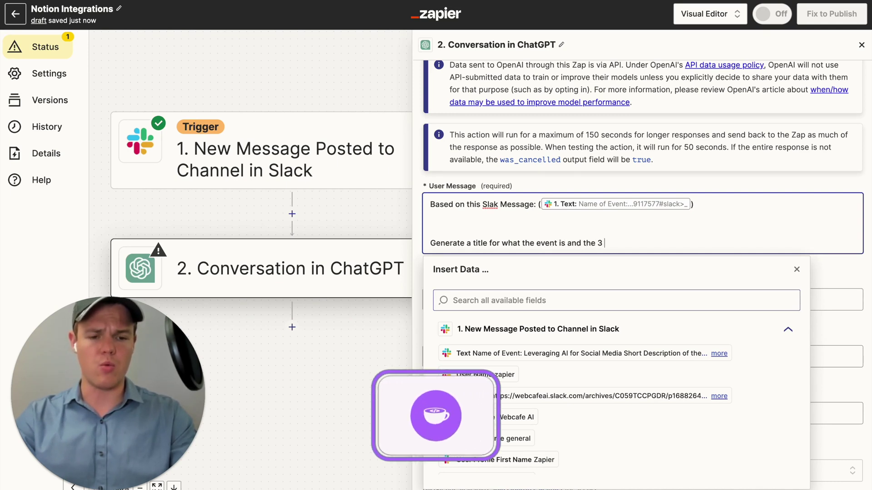
pyautogui.write('main things I nee')
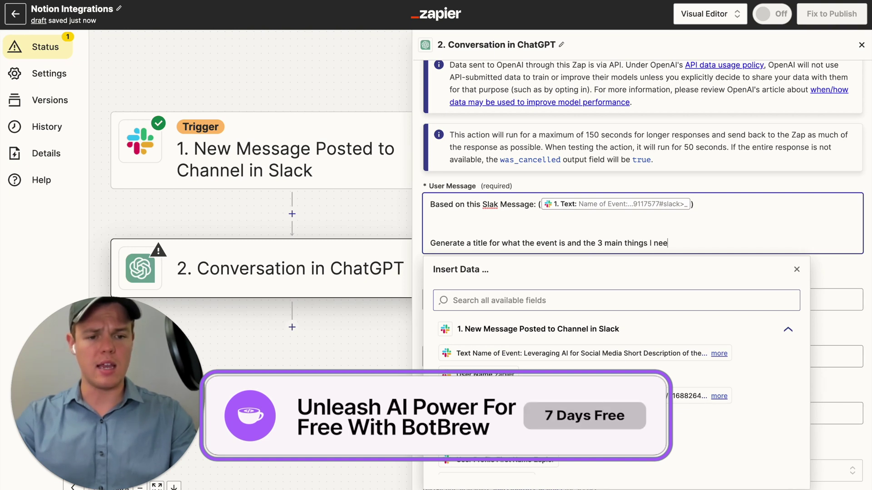
pyautogui.write('d to know when approaching this event.')
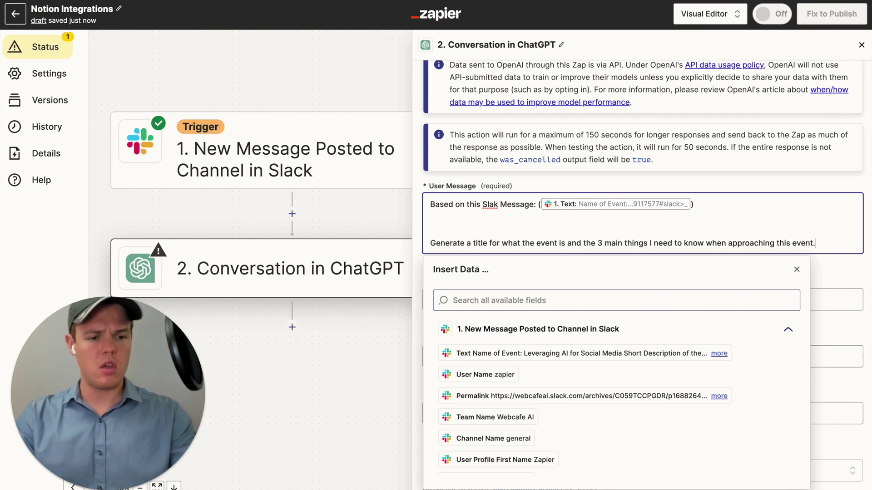
pyautogui.press('Return')
pyautogui.press('Return')
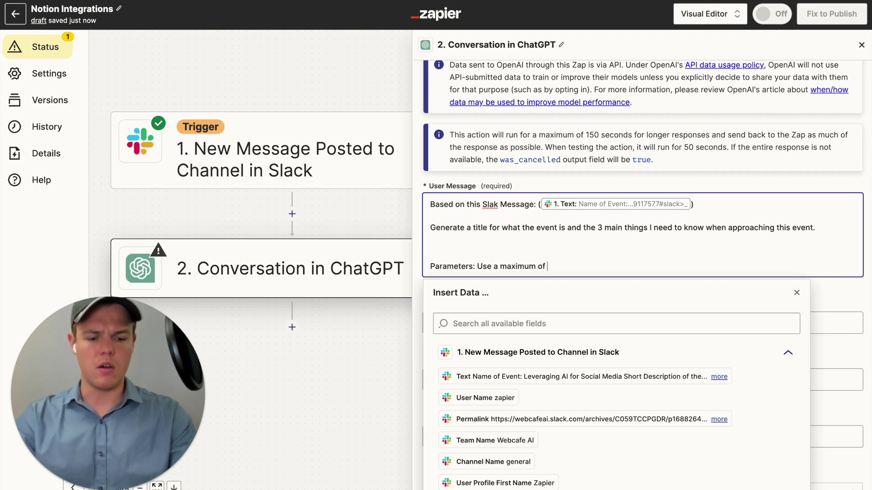
pyautogui.write('s')
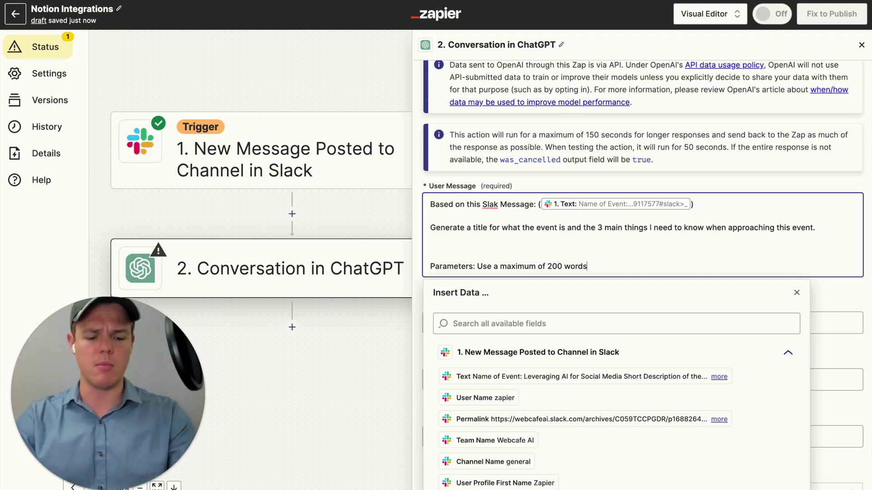
pyautogui.write(',')
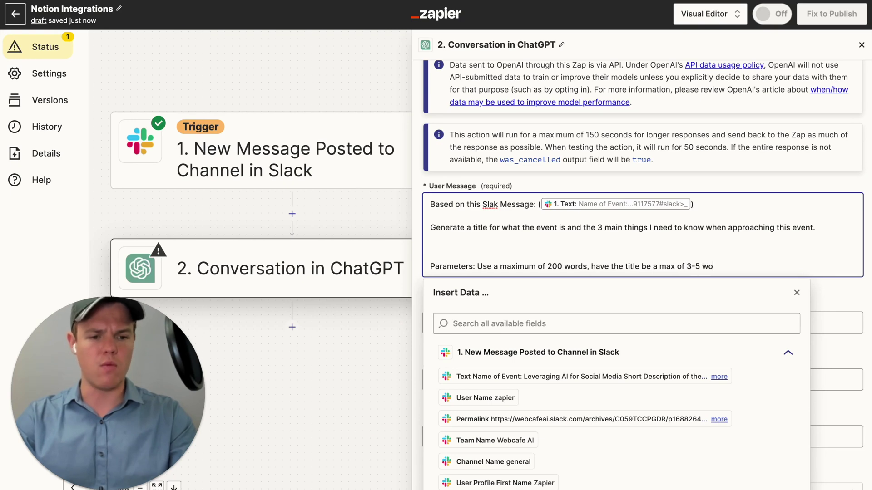
pyautogui.click(420, 241)
# Test the ChatGPT action, which returns 'AI-Powered Social Media Optimization', and add an empty step 3.
pyautogui.scroll(-7, 636, 272)
pyautogui.click(534, 454)
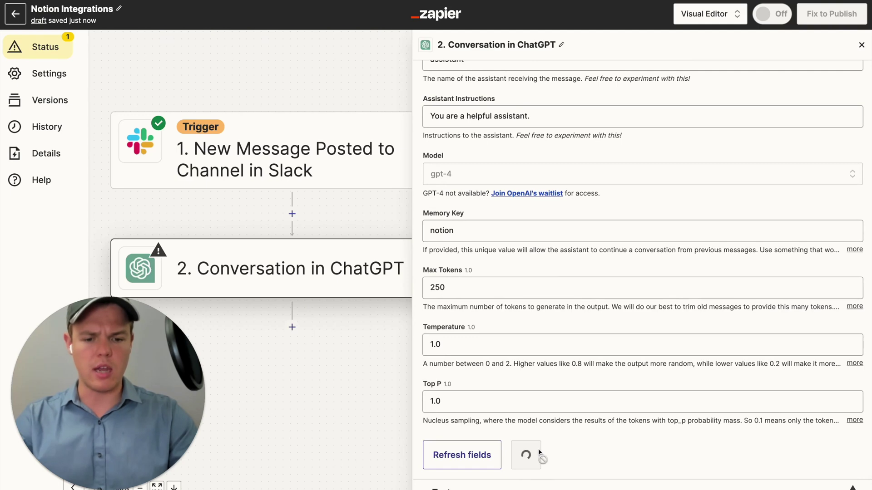
pyautogui.scroll(-10, 509, 454)
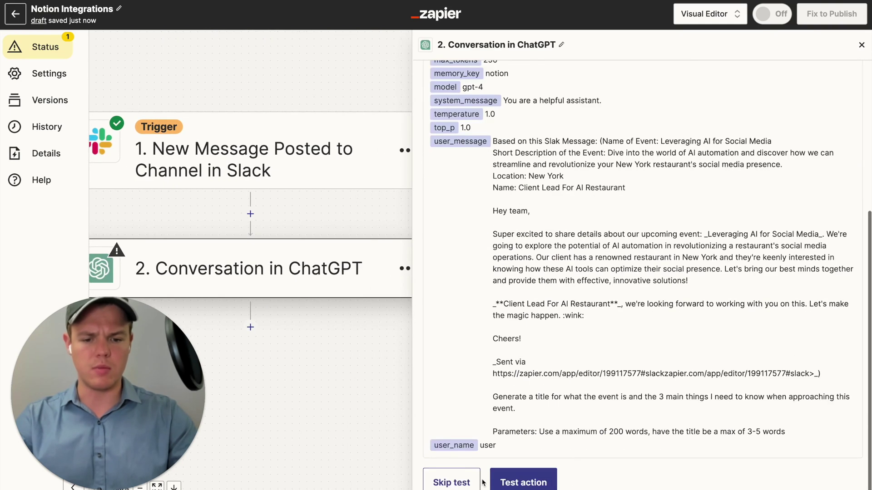
pyautogui.click(509, 481)
pyautogui.scroll(-10, 652, 372)
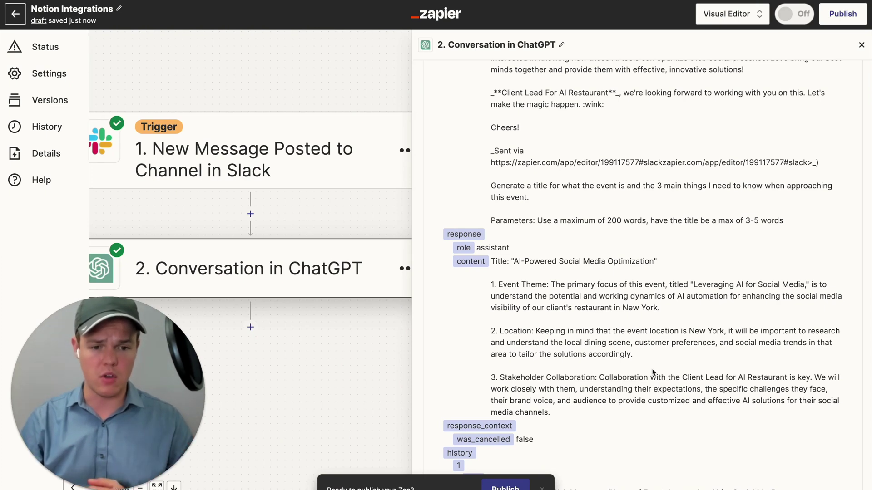
pyautogui.click(250, 327)
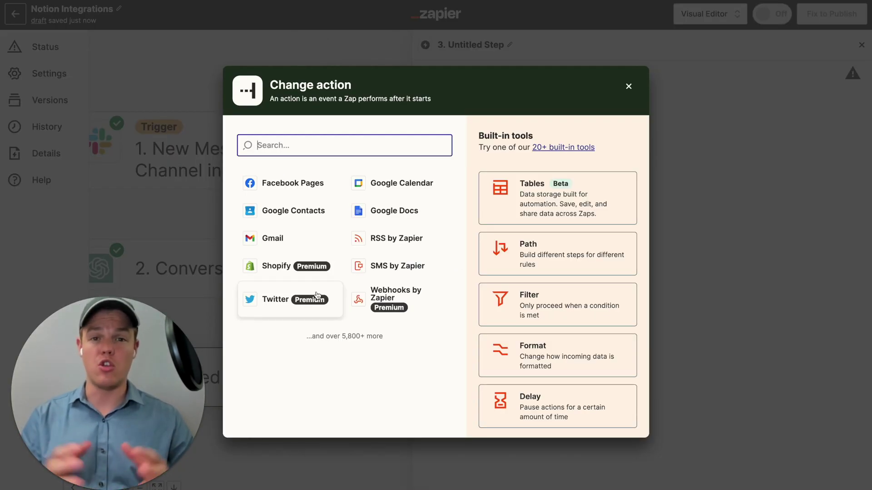
pyautogui.click(628, 87)
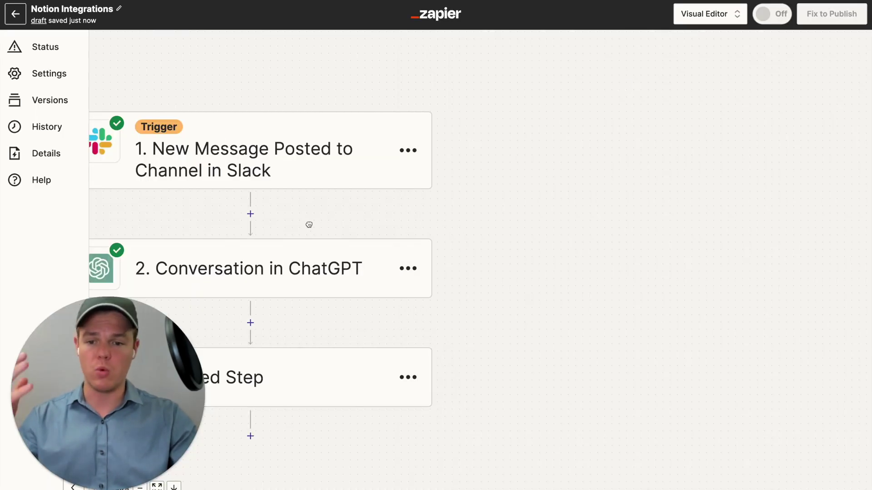
# Choose Notion as the app for step 3.
pyautogui.click(473, 211)
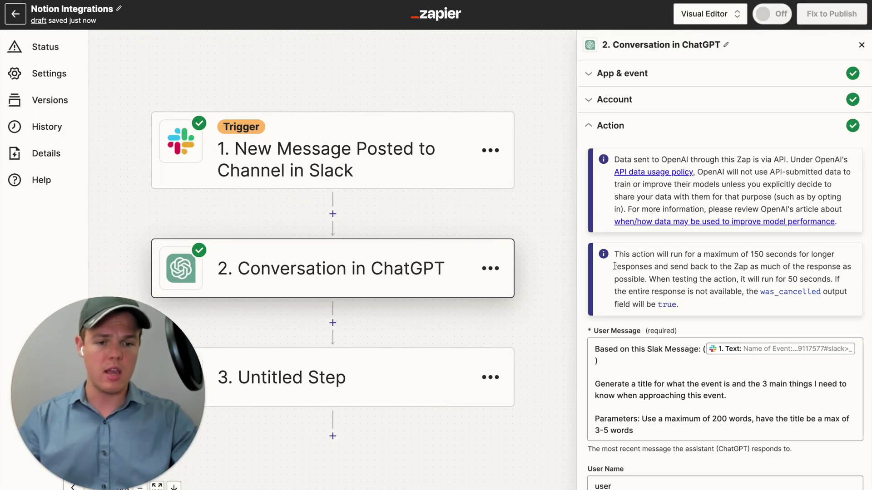
pyautogui.scroll(-10, 677, 318)
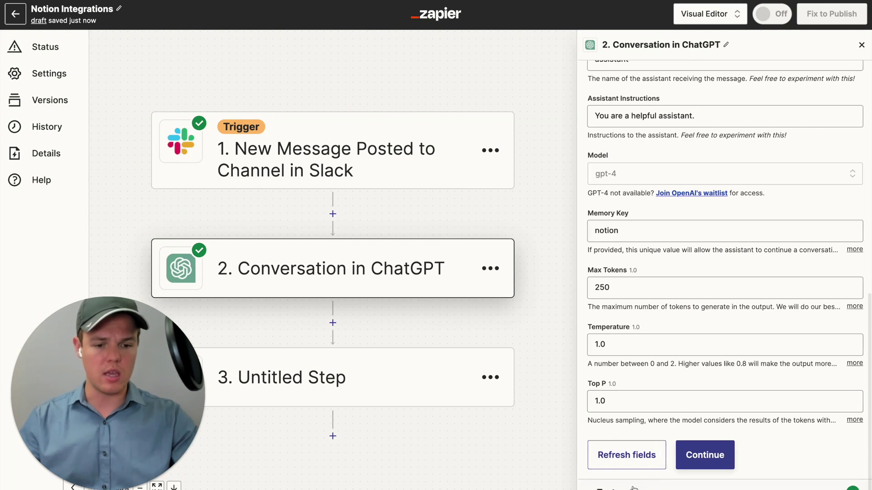
pyautogui.click(407, 357)
pyautogui.write('n')
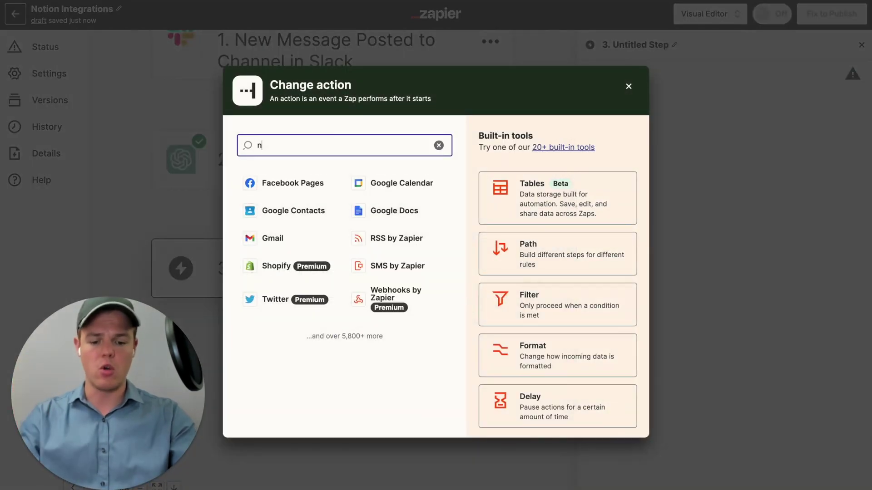
pyautogui.write('otions')
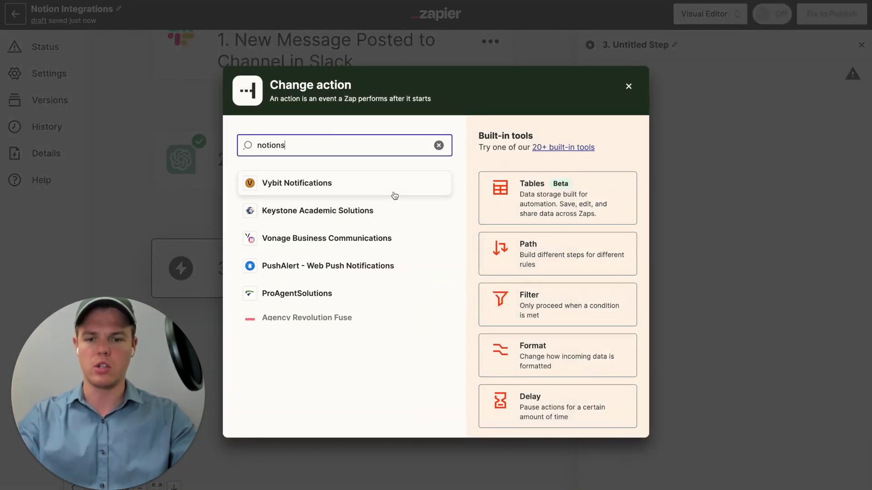
pyautogui.hotkey('ctrl', 'a')
pyautogui.write('notio')
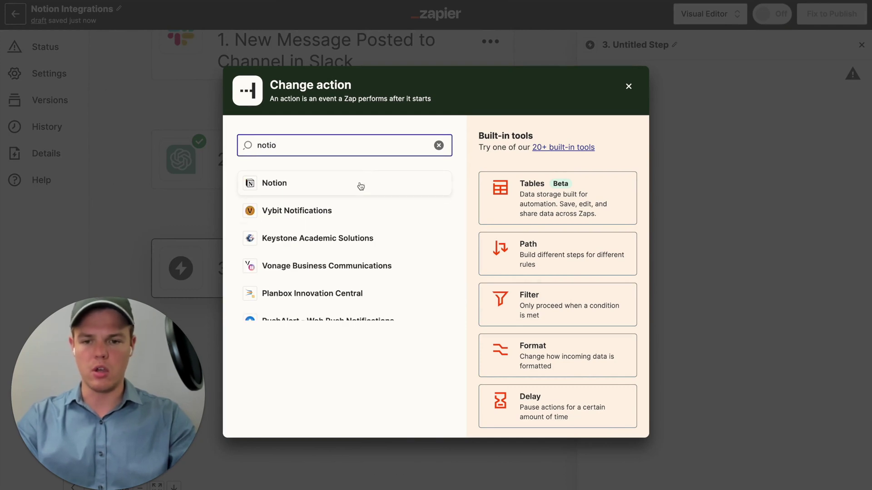
pyautogui.click(360, 184)
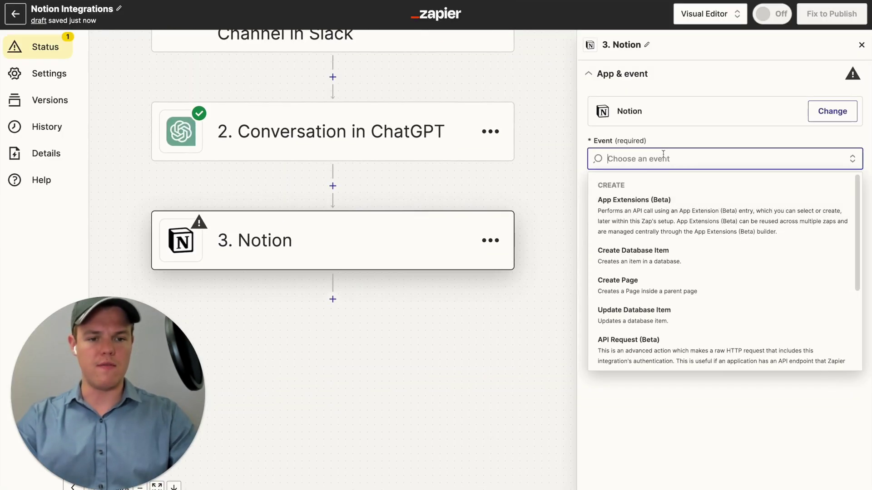
# Set the Notion step's event to Create Database Item.
pyautogui.scroll(-1, 718, 251)
pyautogui.scroll(-2, 716, 249)
pyautogui.scroll(2, 700, 248)
pyautogui.click(697, 245)
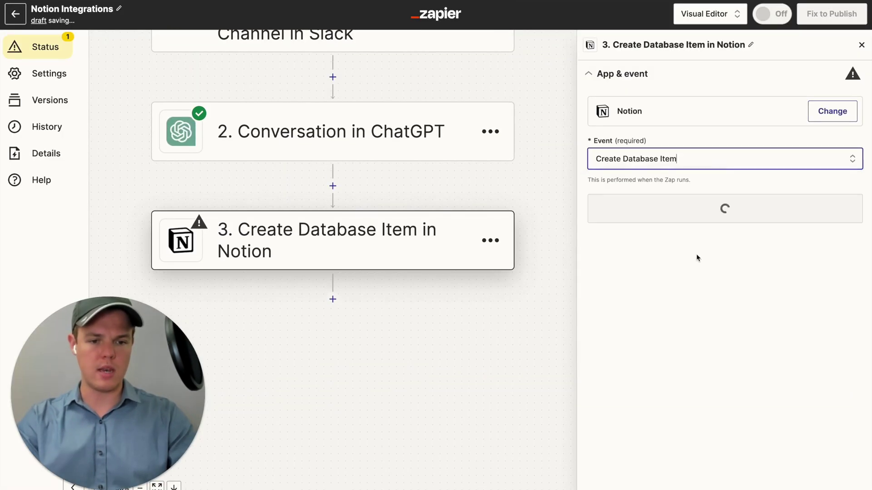
pyautogui.click(697, 211)
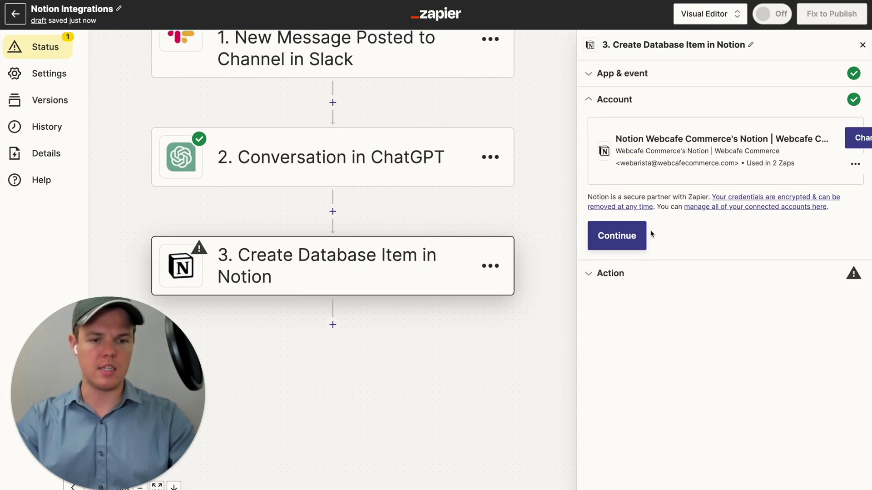
# Confirm the Notion account, target the Task List database, and set Status to To Do.
pyautogui.click(623, 236)
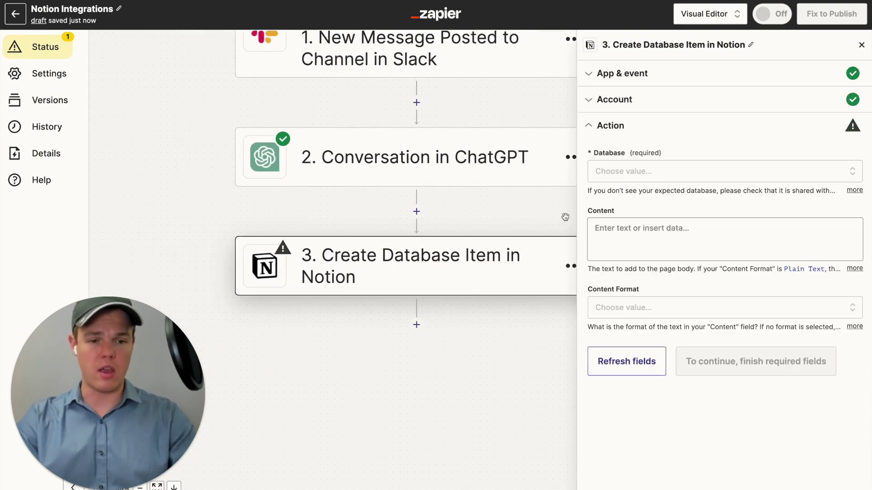
pyautogui.click(658, 172)
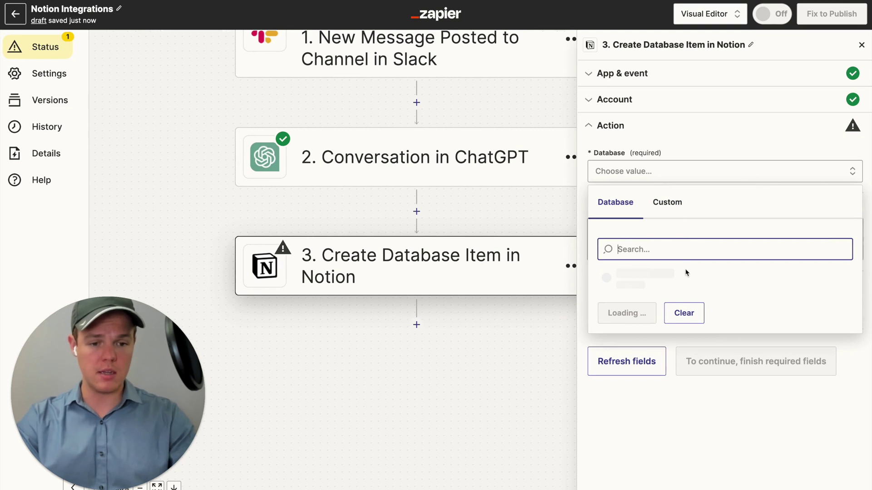
pyautogui.click(674, 291)
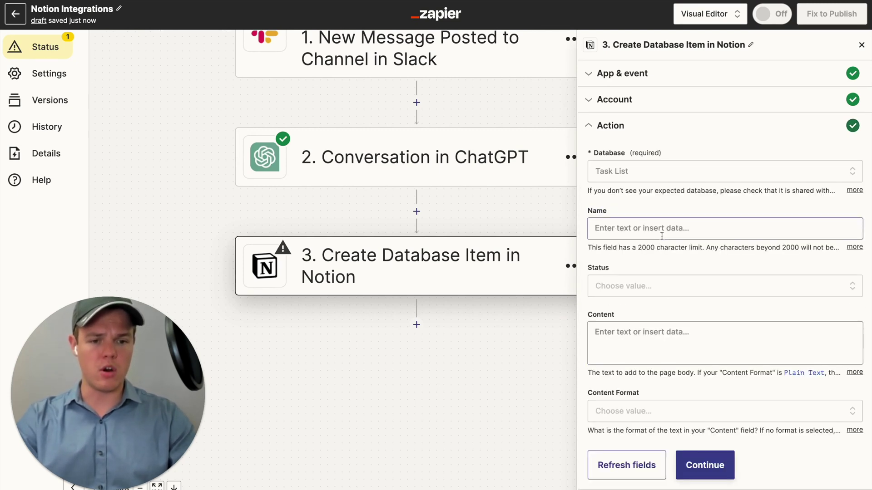
pyautogui.scroll(-1, 680, 287)
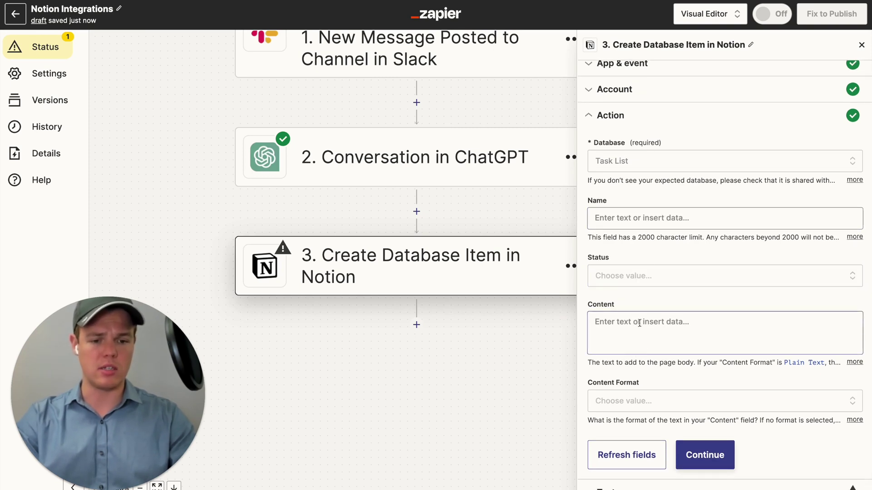
pyautogui.click(639, 276)
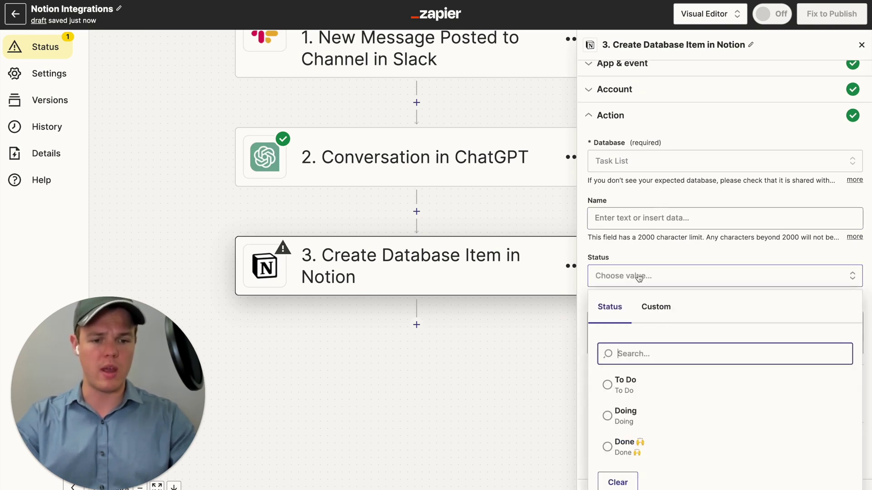
pyautogui.click(642, 380)
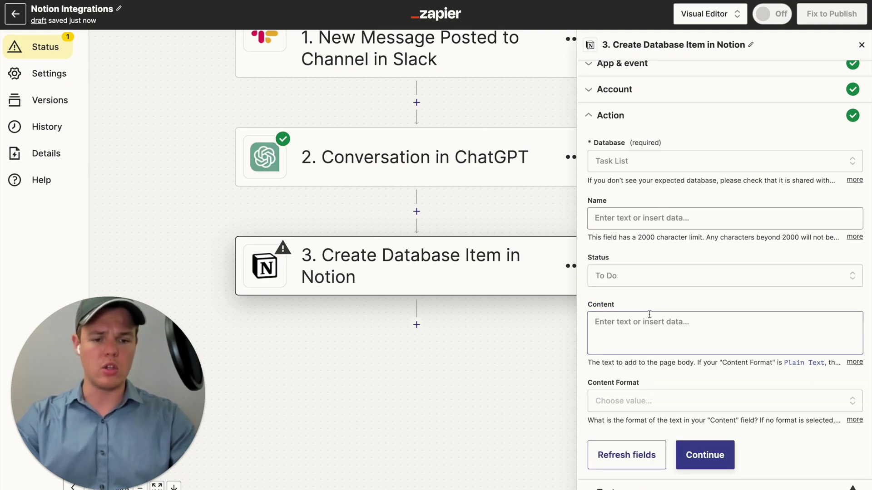
# Add a Formatter step on ChatGPT's Assistant Response Message that removes quotation marks ('Remove "').
pyautogui.click(674, 331)
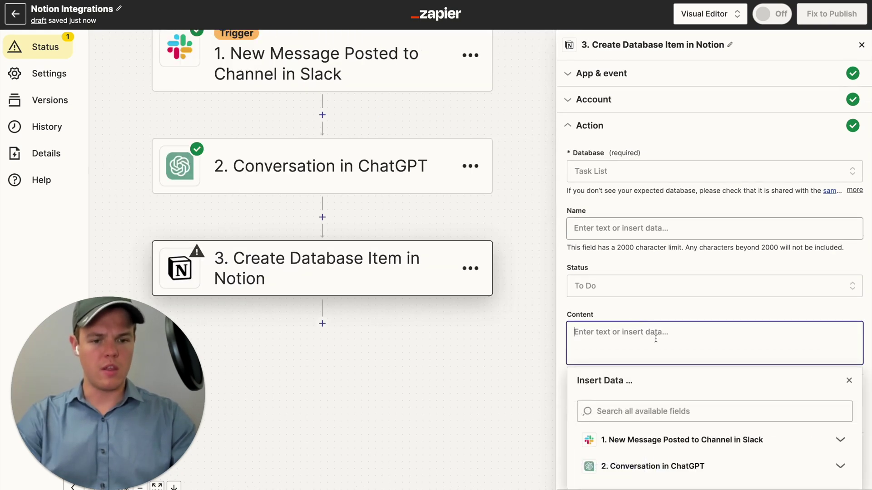
pyautogui.click(784, 459)
pyautogui.scroll(-3, 720, 399)
pyautogui.scroll(-5, 720, 400)
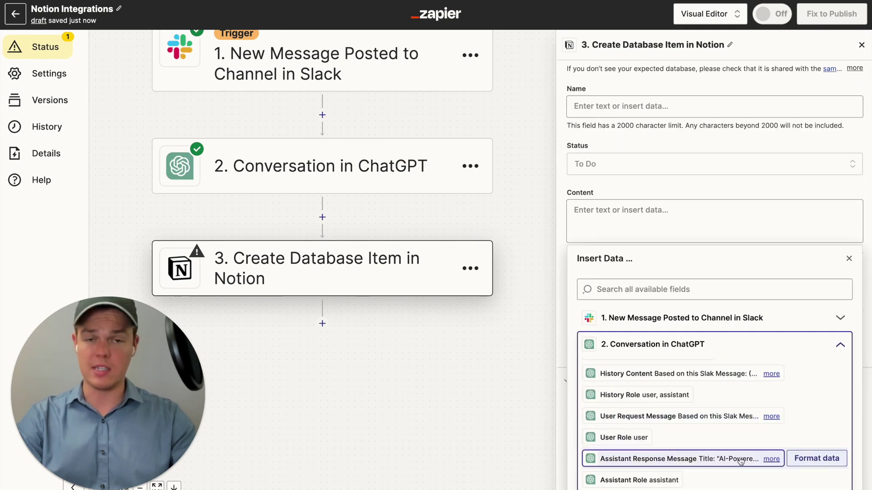
pyautogui.click(811, 460)
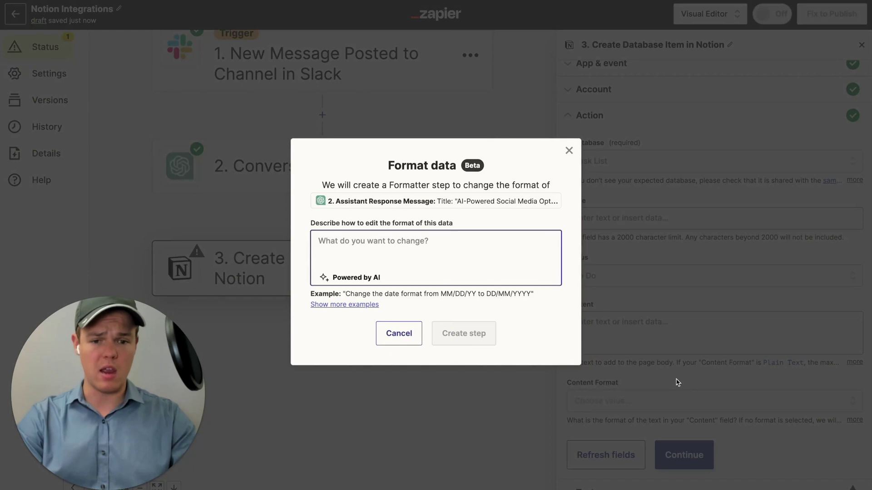
pyautogui.write('Remove "')
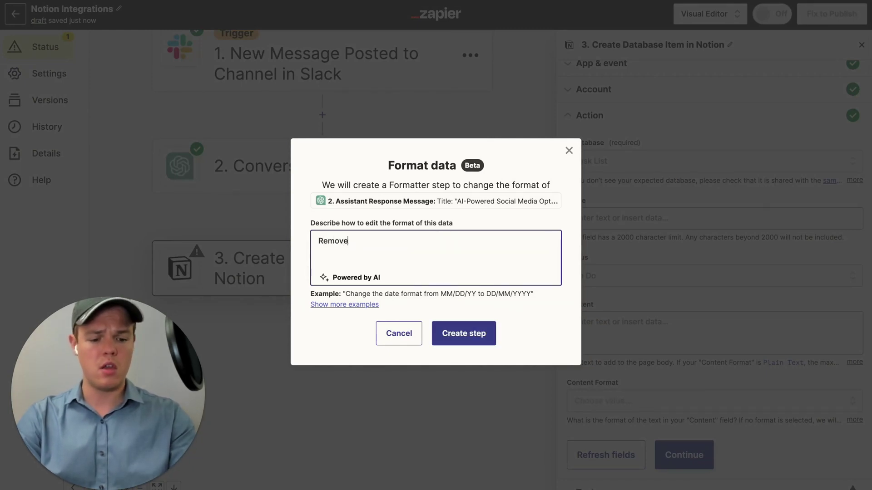
pyautogui.click(464, 334)
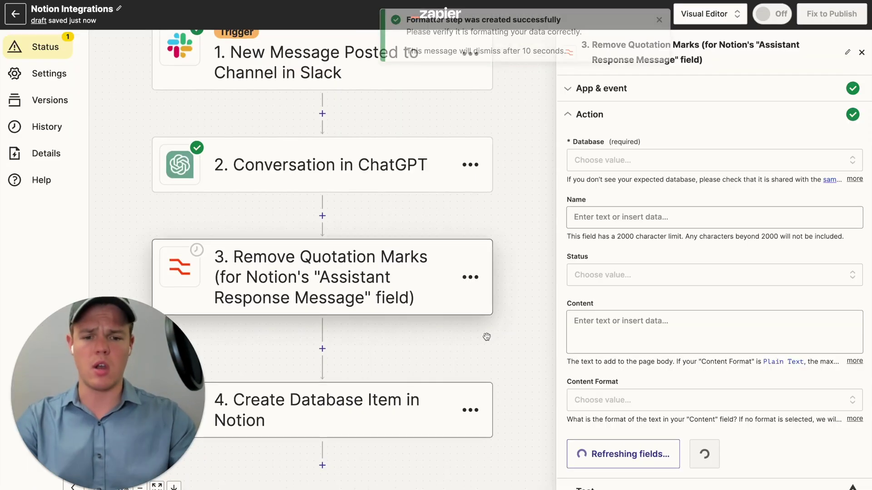
# Test the quote-removal step, then clear the step 3 output from Notion's Content field.
pyautogui.click(682, 451)
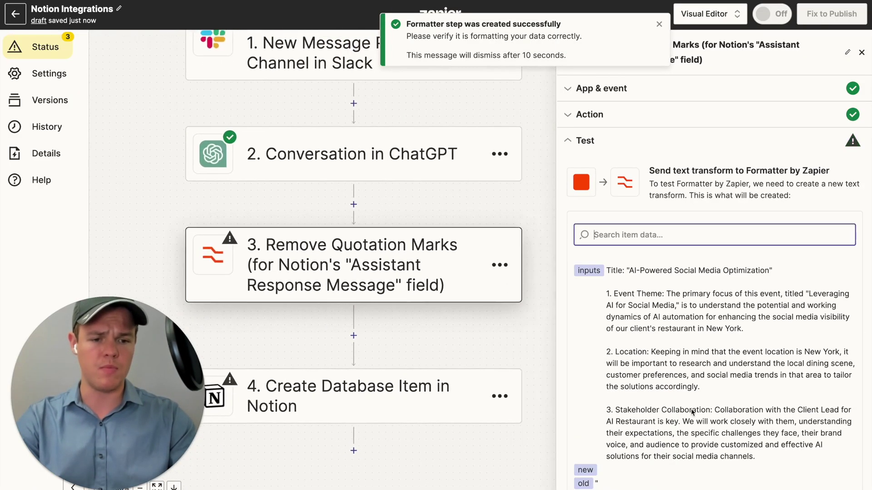
pyautogui.click(667, 478)
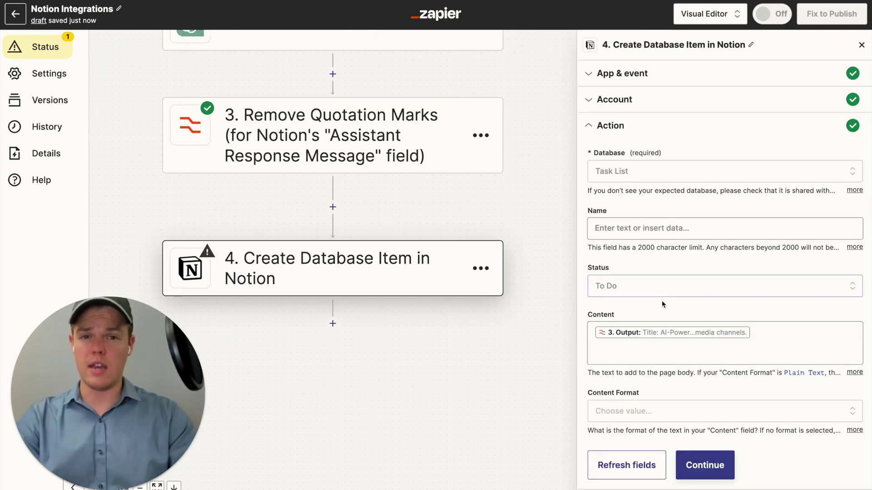
pyautogui.click(746, 341)
pyautogui.press('BackSpace')
# Create a 'Split' Formatter step on ChatGPT's Assistant Response Message to separate title from text.
pyautogui.scroll(-1, 757, 335)
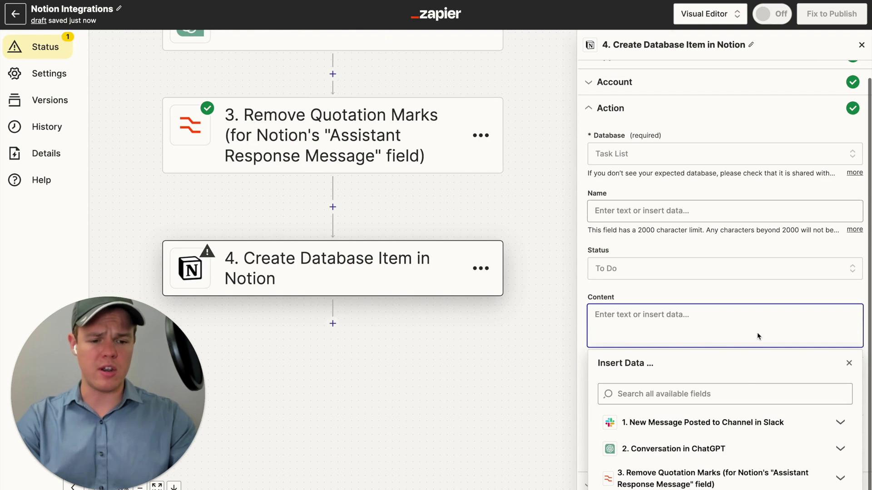
pyautogui.click(731, 474)
pyautogui.scroll(-1, 735, 454)
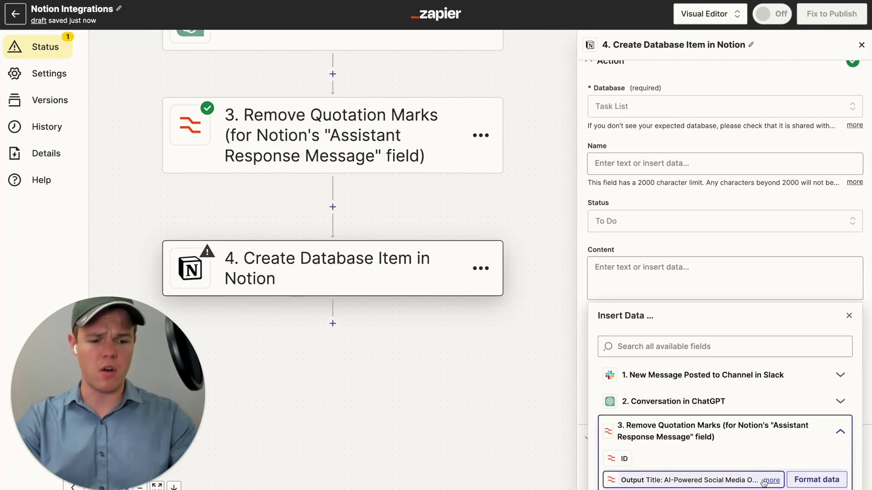
pyautogui.click(740, 398)
pyautogui.scroll(-5, 742, 413)
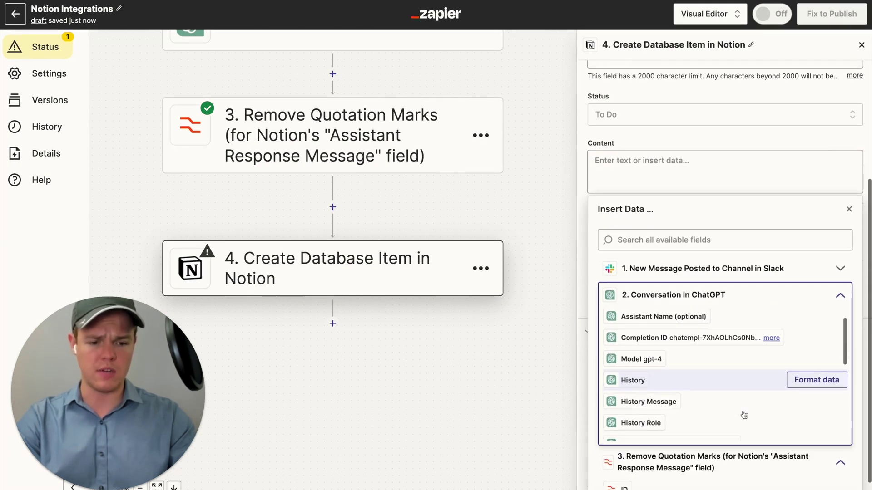
pyautogui.scroll(-3, 743, 415)
pyautogui.click(826, 409)
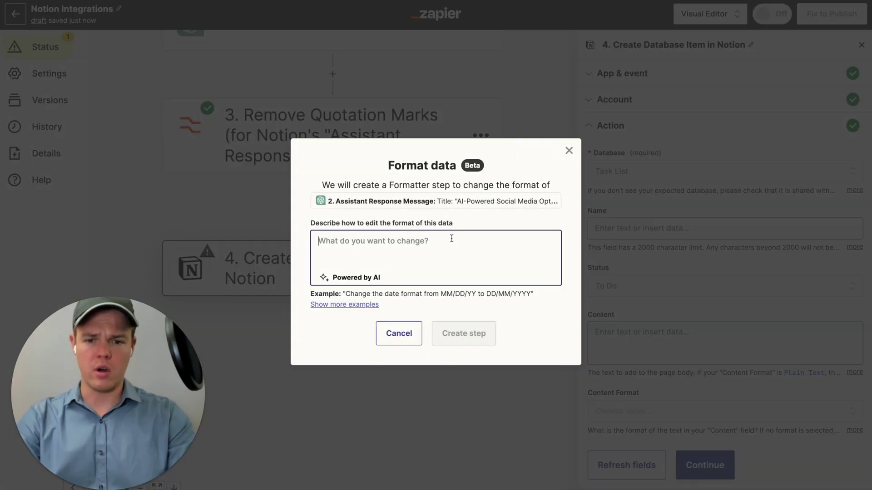
pyautogui.write('Split the title from the rest of the tex')
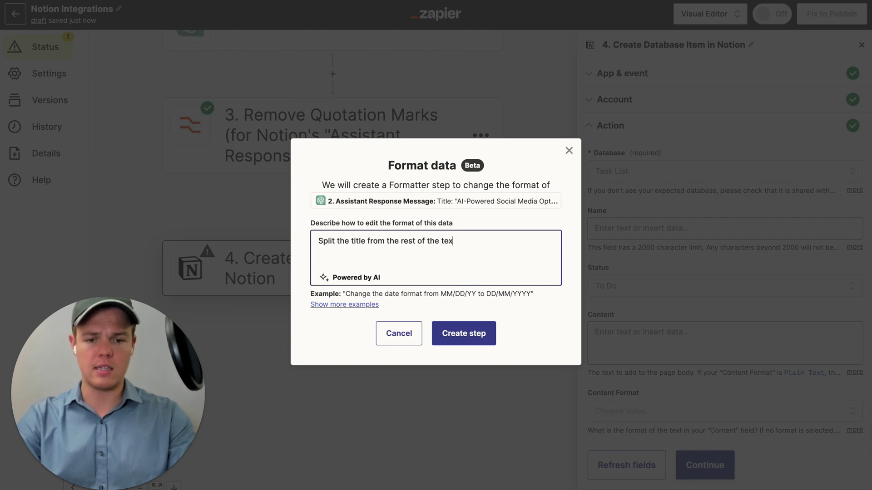
pyautogui.write('t')
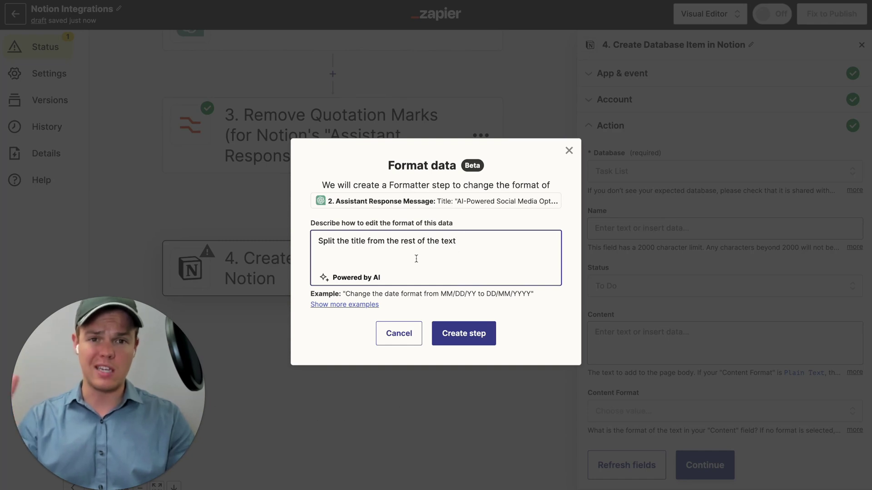
pyautogui.click(441, 329)
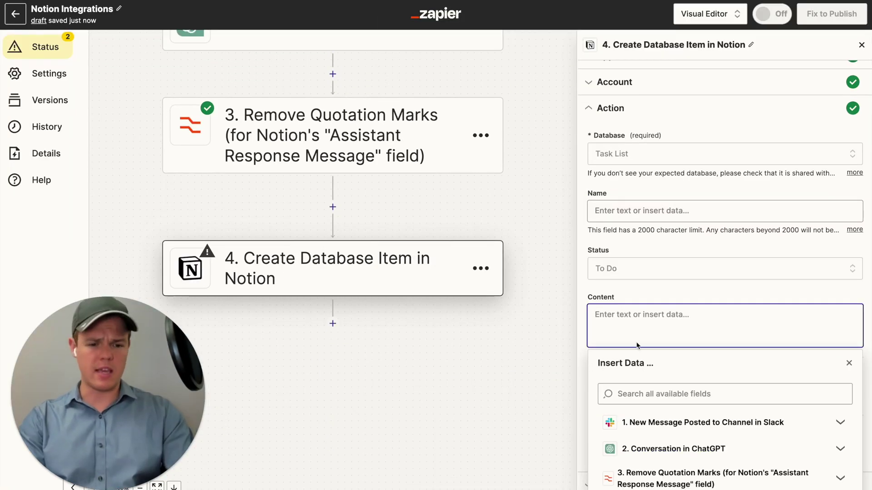
# Add a Formatter step splitting step 3's Output after "Title:", returning the second segment.
pyautogui.click(695, 465)
pyautogui.scroll(-1, 698, 439)
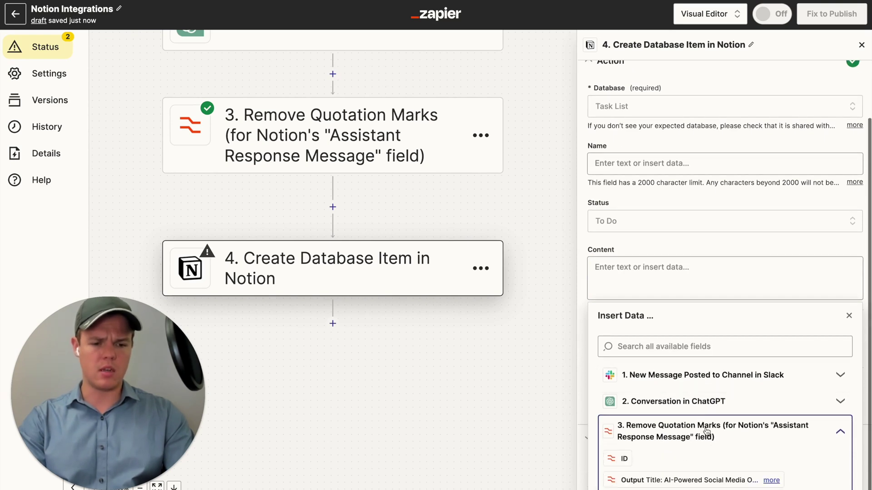
pyautogui.moveTo(795, 480)
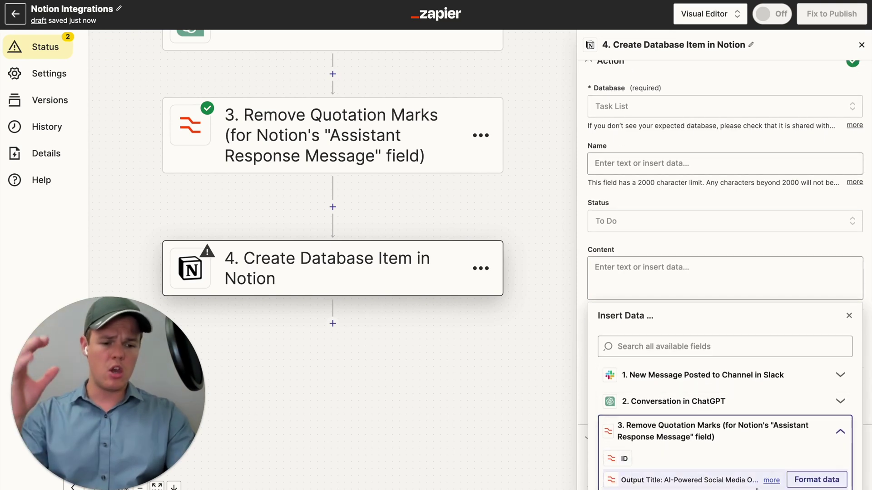
pyautogui.click(810, 481)
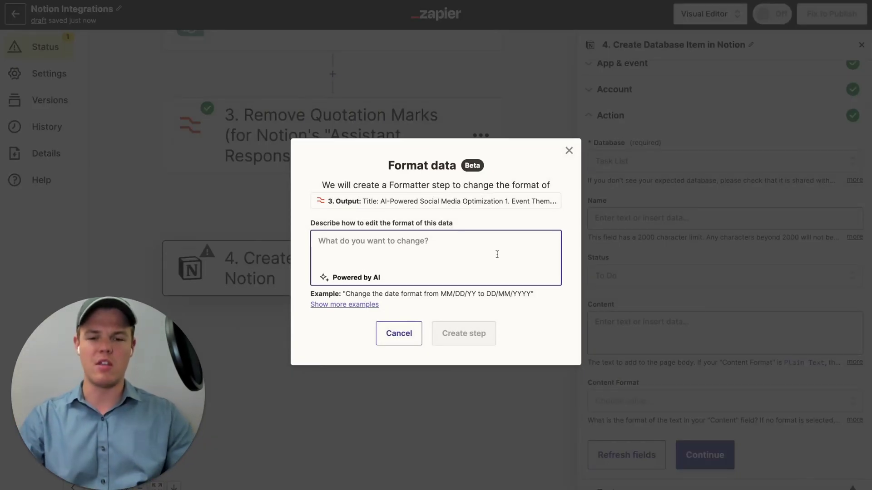
pyautogui.write('Sp')
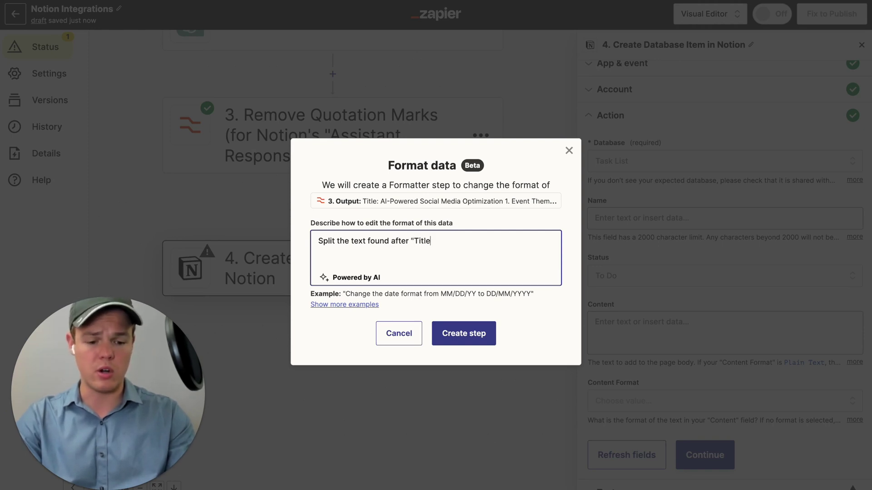
pyautogui.write('"')
pyautogui.click(479, 341)
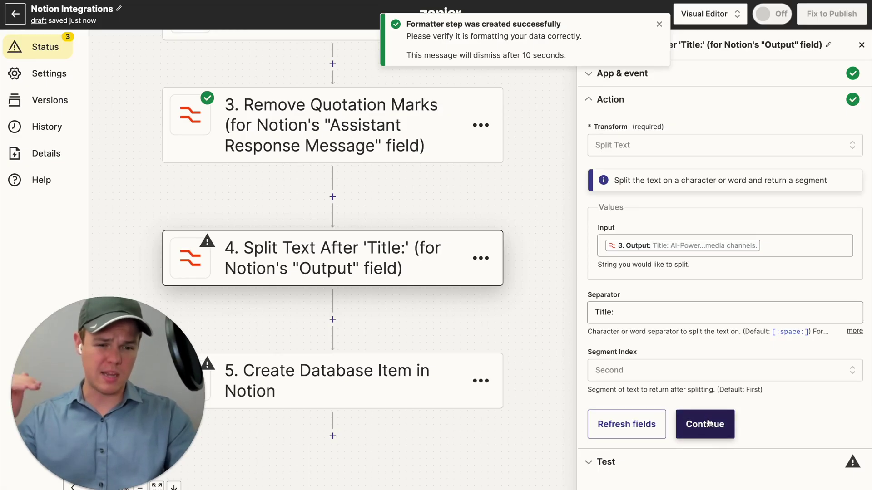
# Test the Split Text step, then change its Segment Index to First and rerun the test.
pyautogui.click(708, 423)
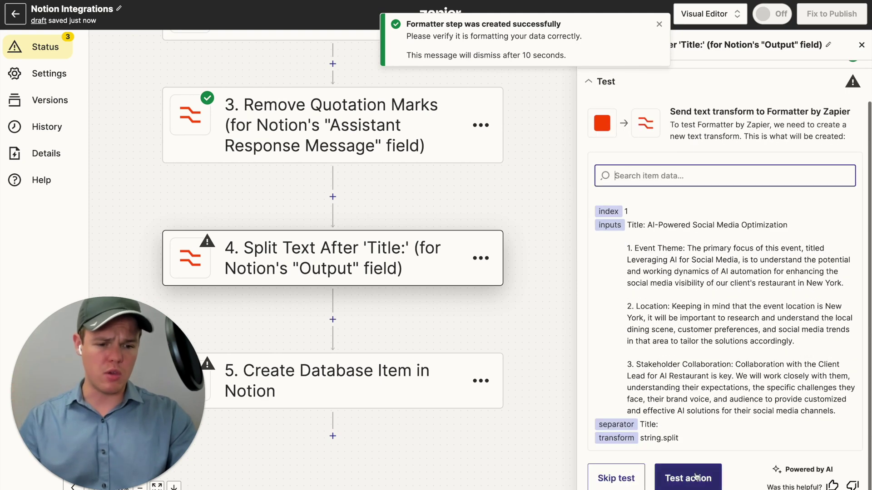
pyautogui.click(684, 475)
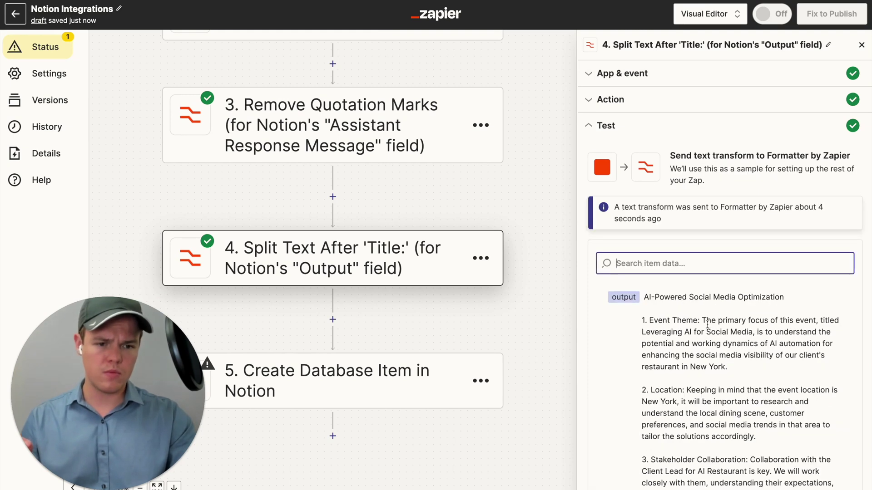
pyautogui.click(648, 107)
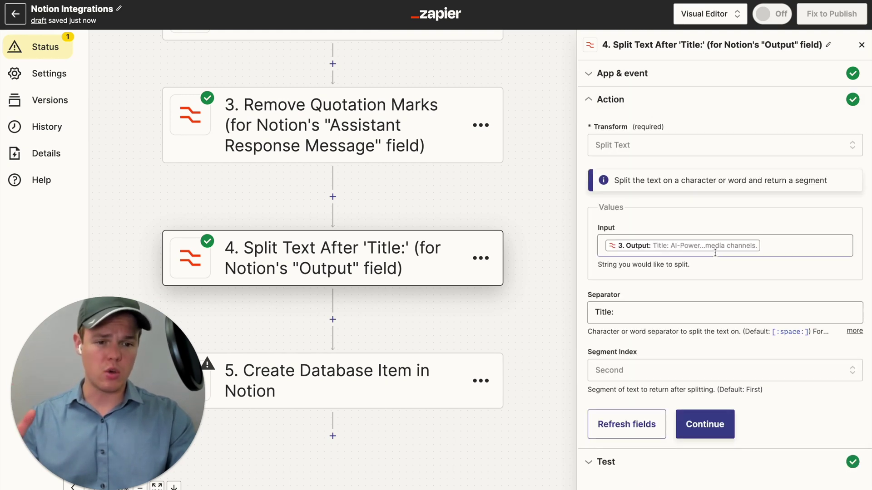
pyautogui.click(668, 366)
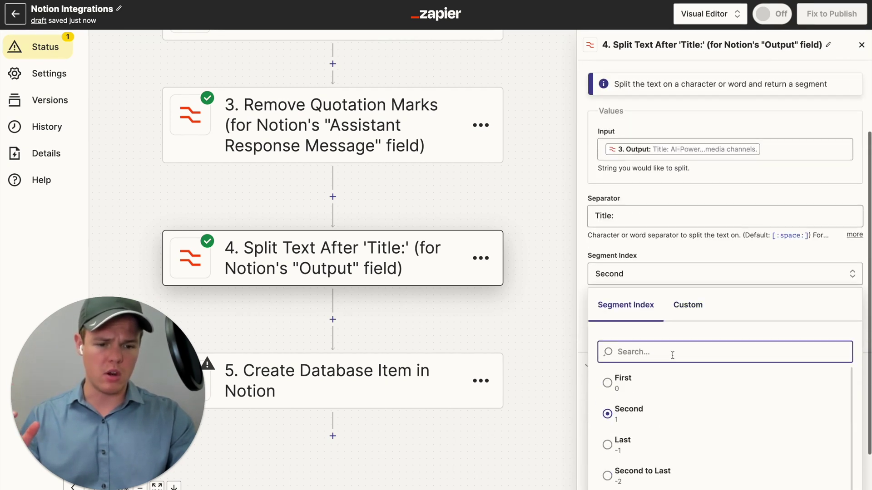
pyautogui.click(663, 386)
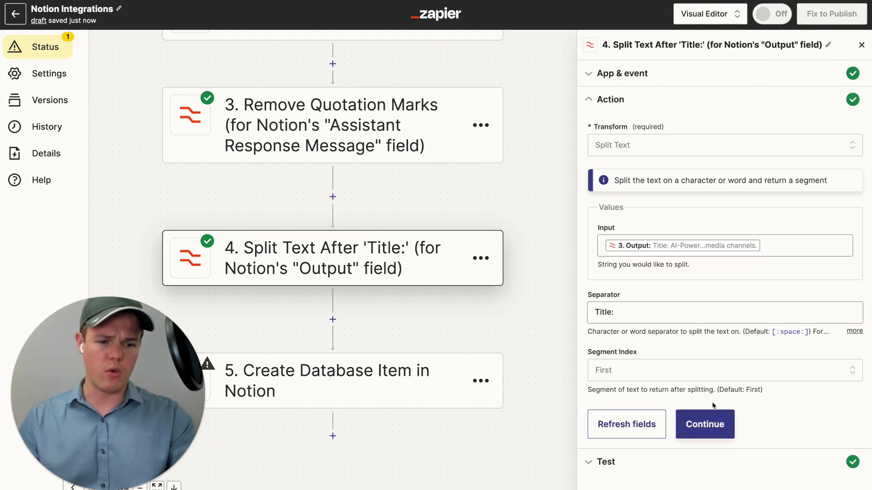
pyautogui.click(708, 424)
pyautogui.scroll(-5, 709, 424)
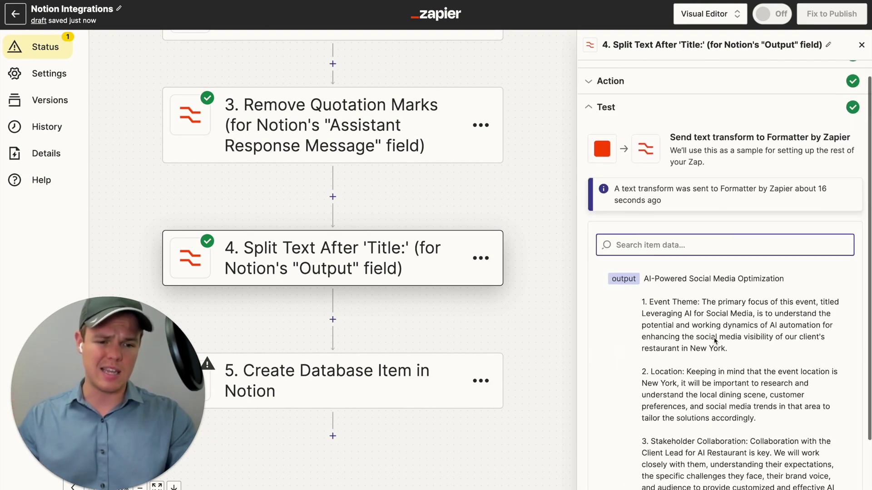
pyautogui.click(624, 473)
# Replace the split step's 'Title:' separator with [:newline:].
pyautogui.click(610, 99)
pyautogui.click(708, 313)
pyautogui.tripleClick(707, 313)
pyautogui.press('BackSpace')
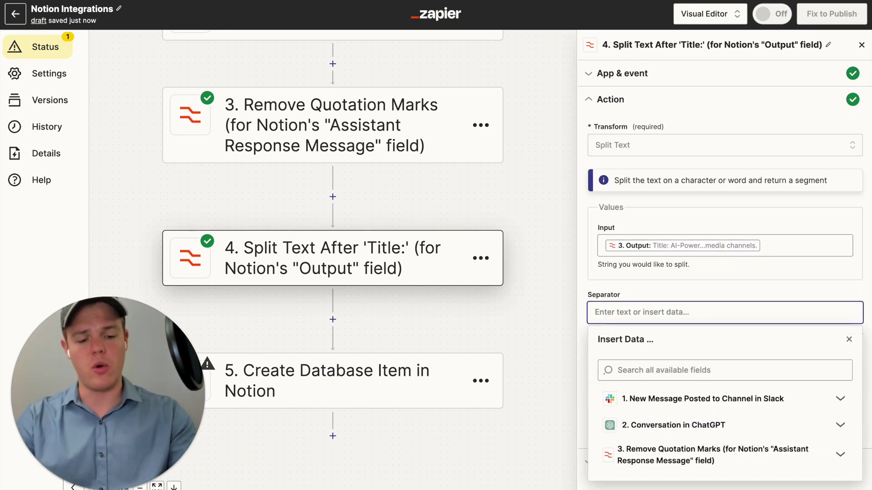
pyautogui.write('[')
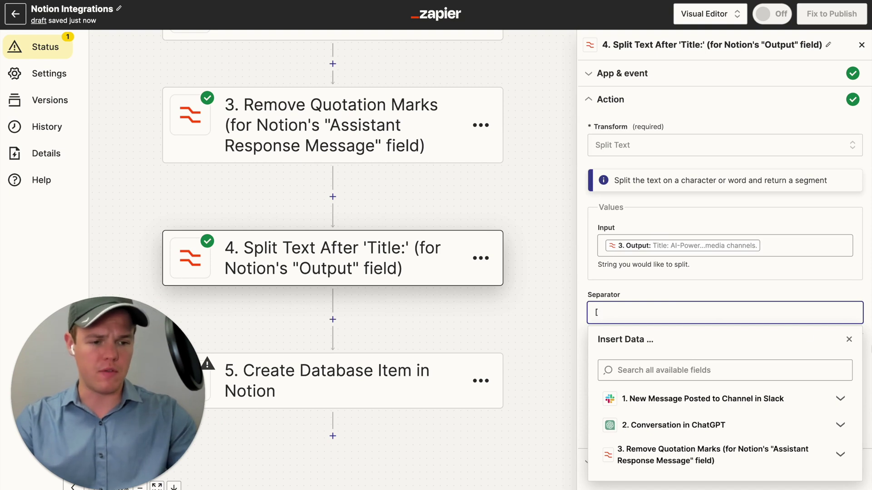
pyautogui.click(848, 339)
pyautogui.click(815, 315)
pyautogui.write(':newline')
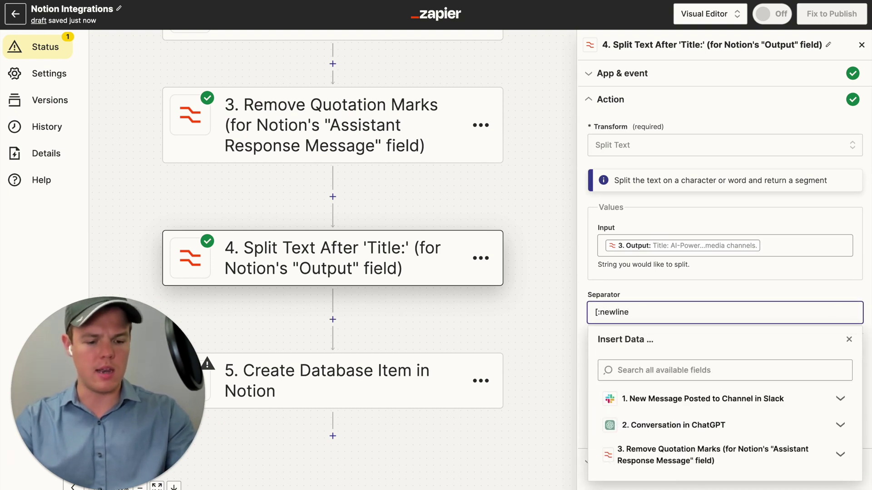
pyautogui.write(':]')
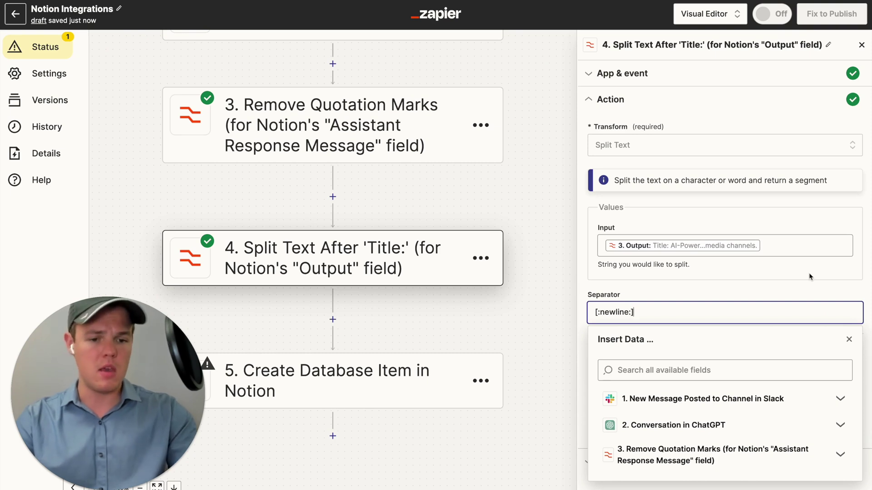
pyautogui.click(795, 285)
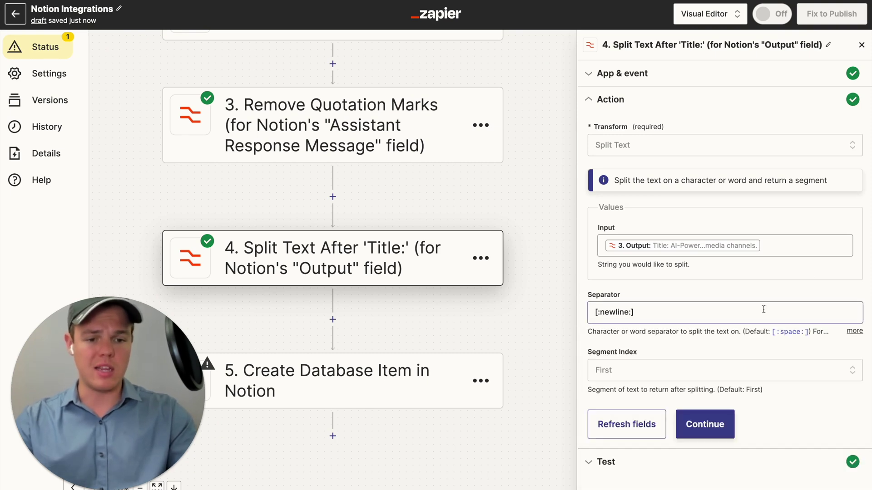
# Set Segment Index to All (as Separate Fields) and retest the split step.
pyautogui.click(745, 377)
pyautogui.scroll(-4, 728, 463)
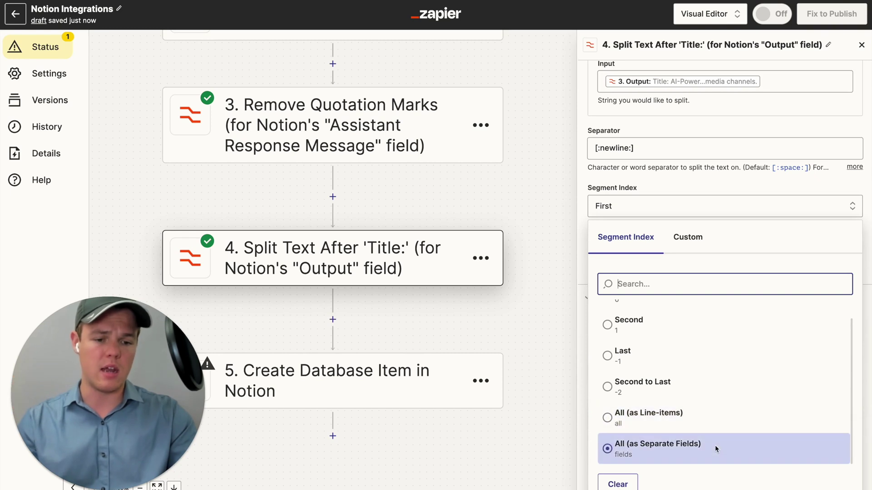
pyautogui.click(714, 447)
pyautogui.click(705, 427)
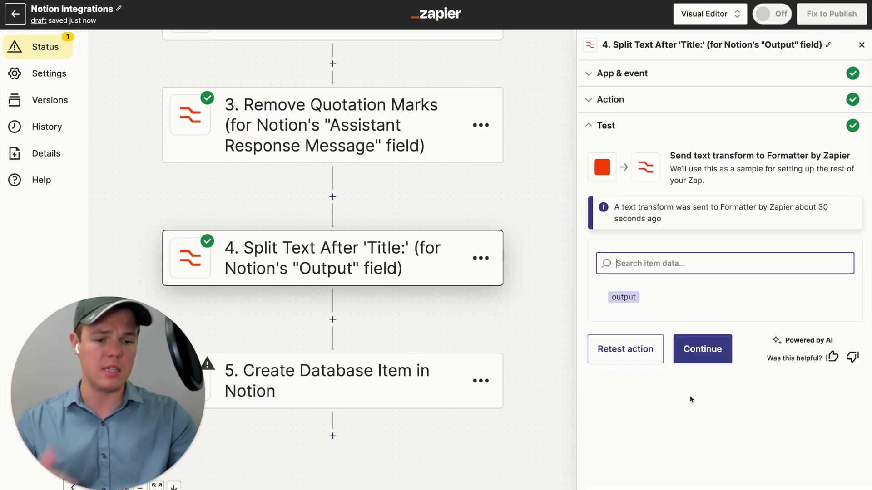
pyautogui.click(654, 351)
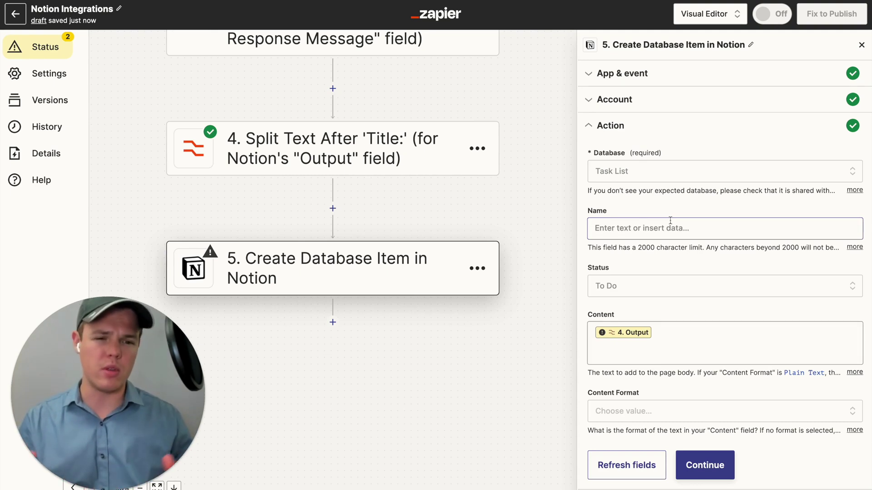
# Map the Notion item's Name to 4. Output Item 1.
pyautogui.click(670, 221)
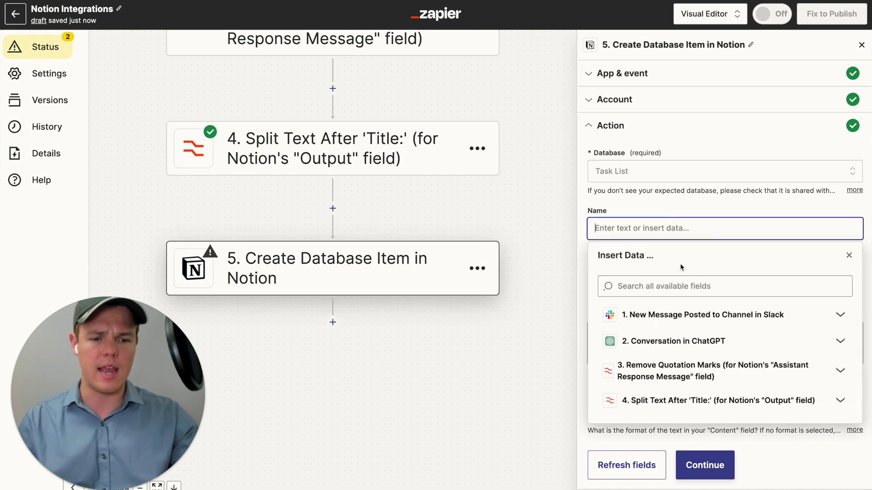
pyautogui.click(689, 398)
pyautogui.scroll(-1, 689, 395)
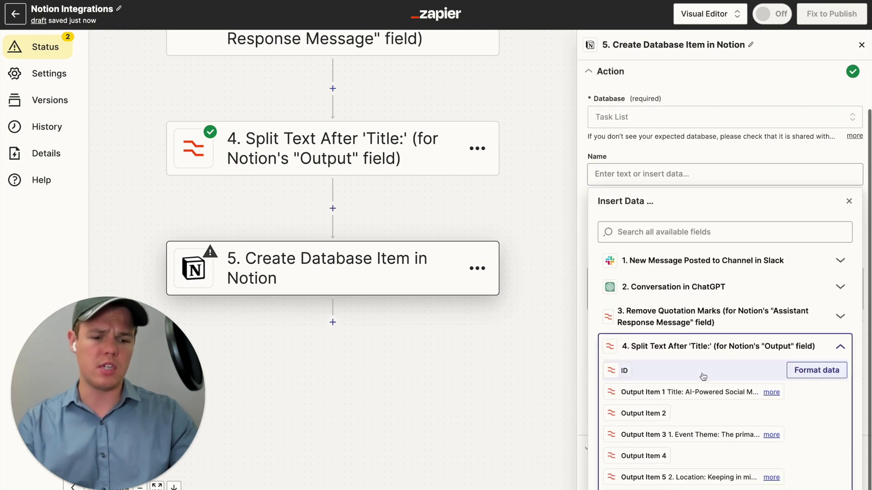
pyautogui.click(697, 391)
pyautogui.click(705, 156)
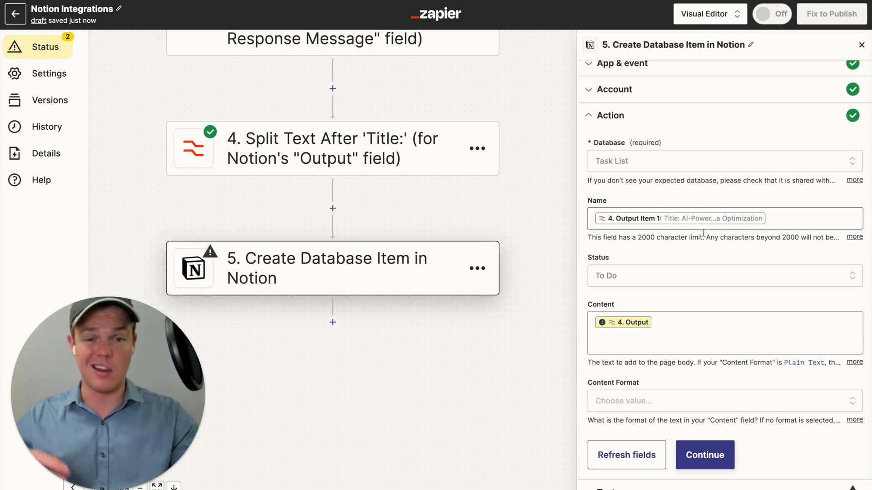
# Replace the Notion Content value with step 3's Output.
pyautogui.click(658, 315)
pyautogui.press('BackSpace')
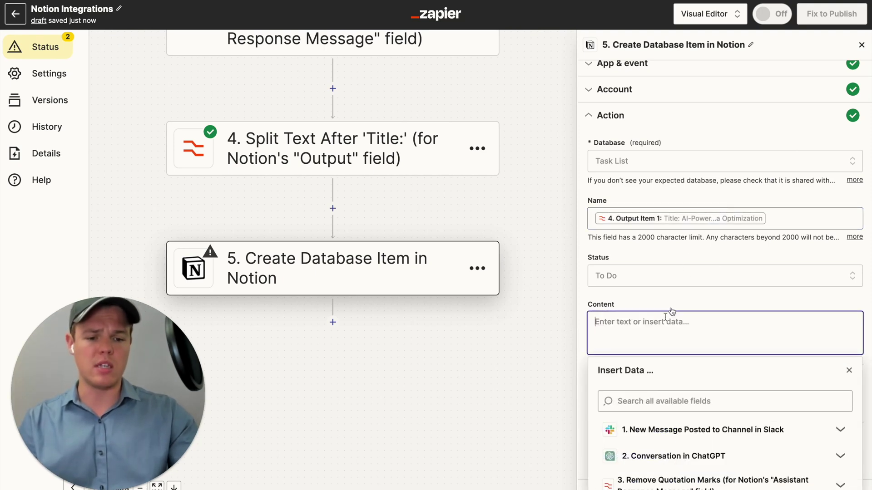
pyautogui.scroll(-1, 672, 363)
pyautogui.click(677, 445)
pyautogui.scroll(-1, 707, 410)
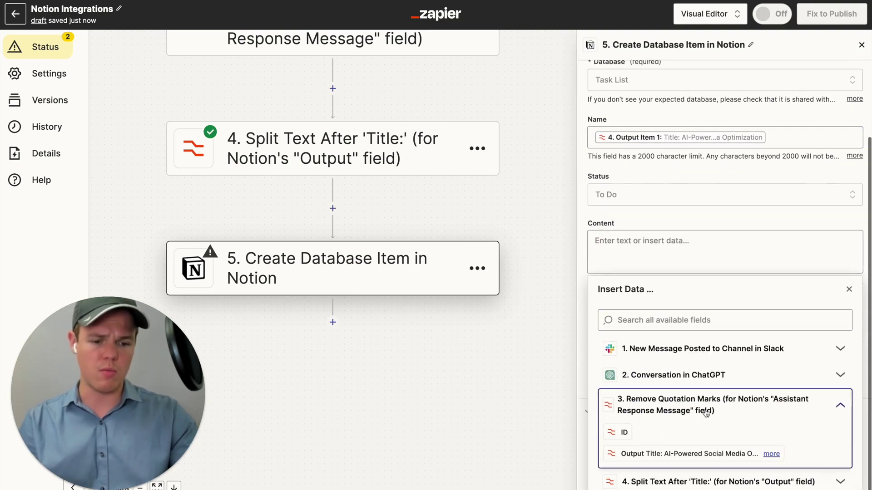
pyautogui.click(642, 453)
pyautogui.click(678, 219)
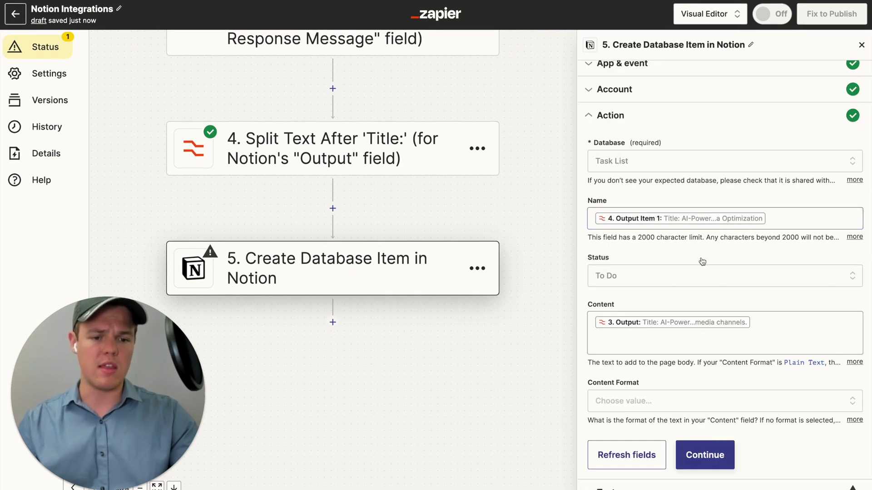
# Set Content Format to Plain Text and send a test item to Notion.
pyautogui.click(696, 403)
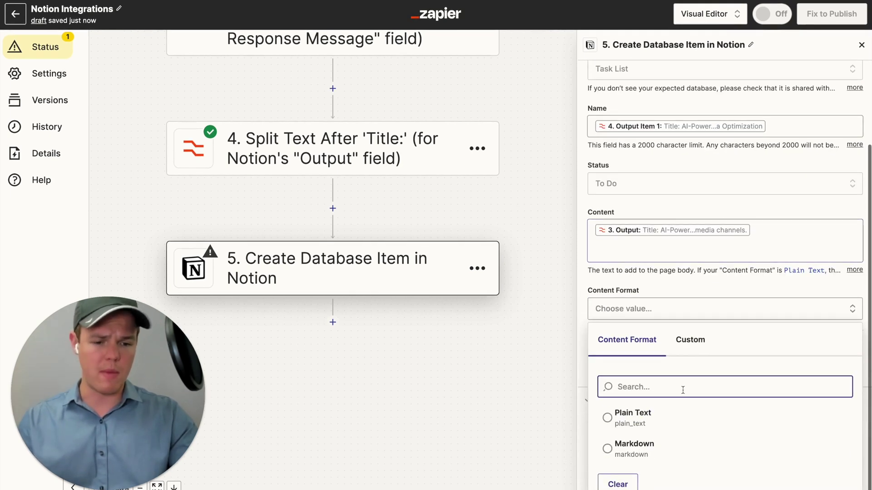
pyautogui.click(661, 415)
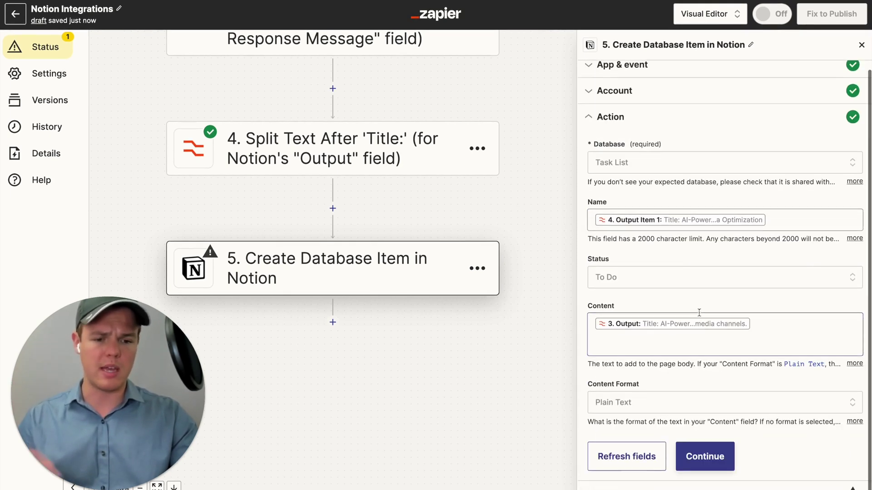
pyautogui.click(704, 454)
pyautogui.click(688, 480)
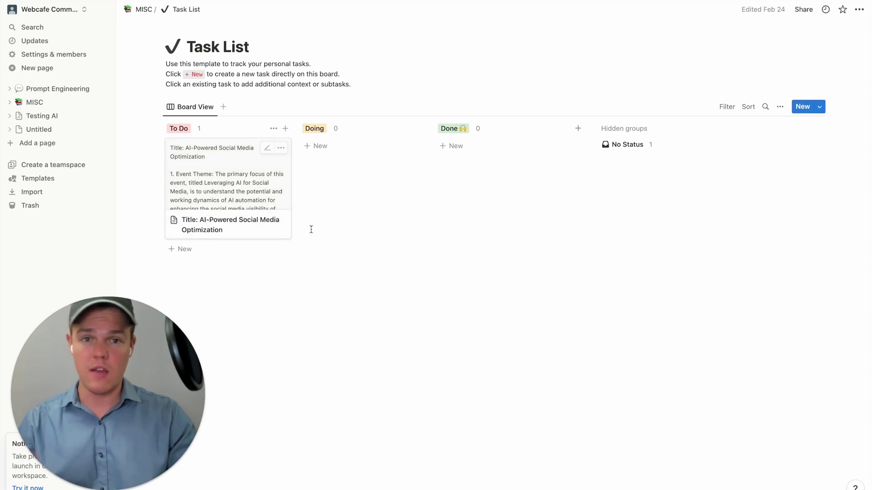
# Open the 'AI-Powered Social Media Optimization' To Do card from the Task List board.
pyautogui.click(261, 192)
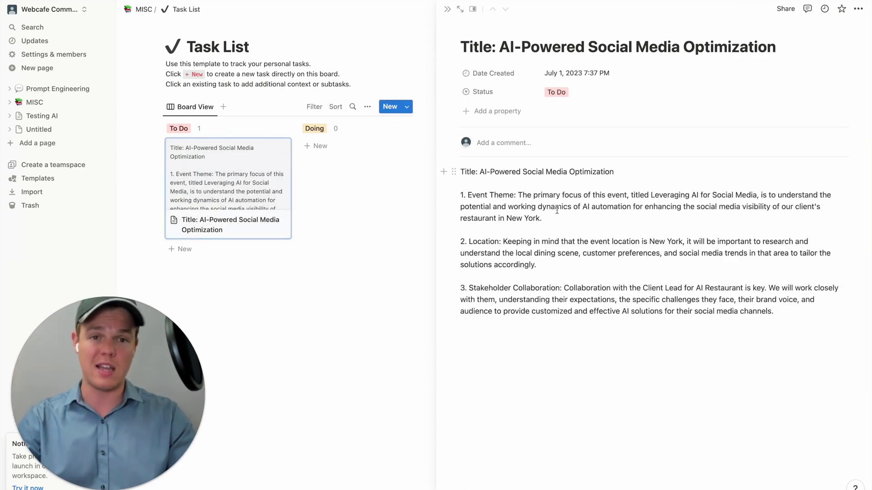